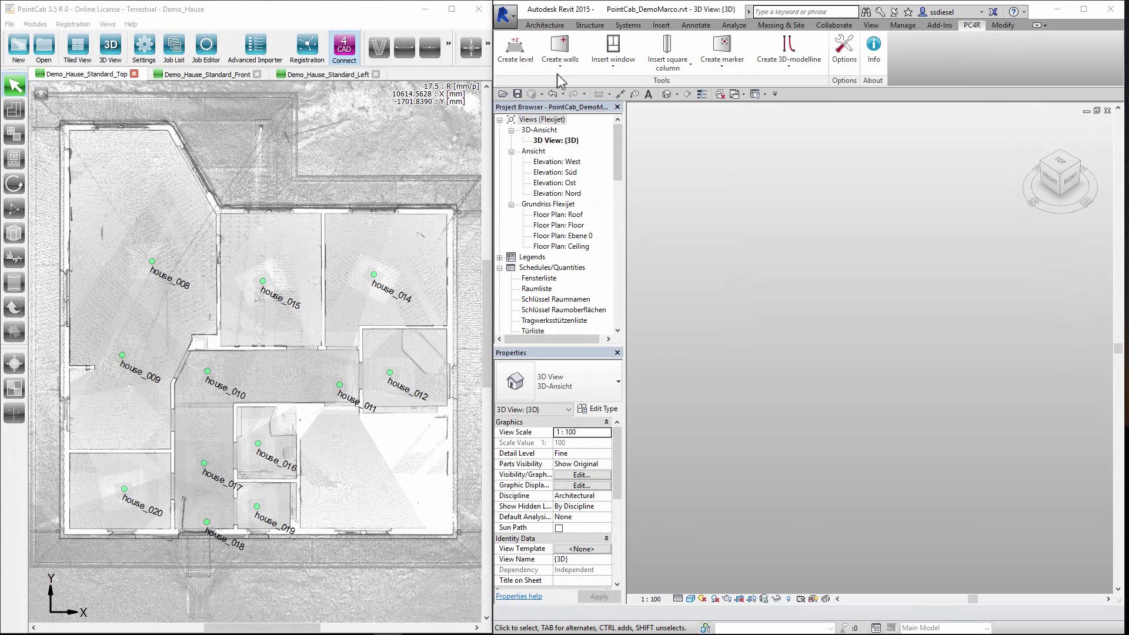
Step: Set up PC4R wall creation: Floor to Ceiling, 0 offsets, wall type STB 30.0
{"action": "left_click", "coordinate": [557, 55]}
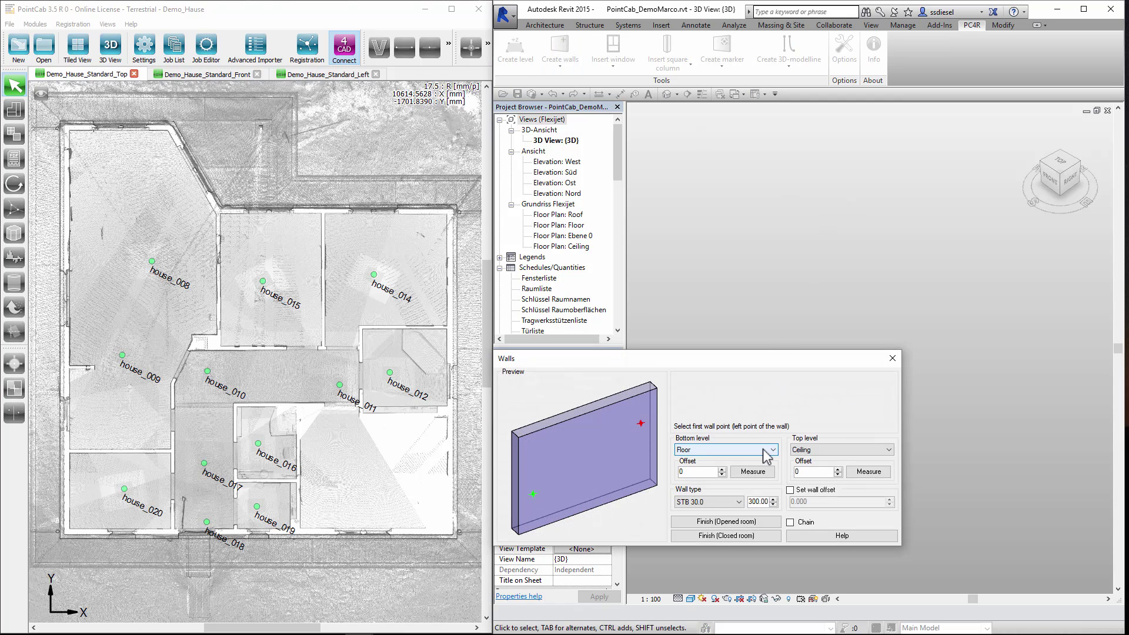
{"action": "left_click", "coordinate": [765, 450]}
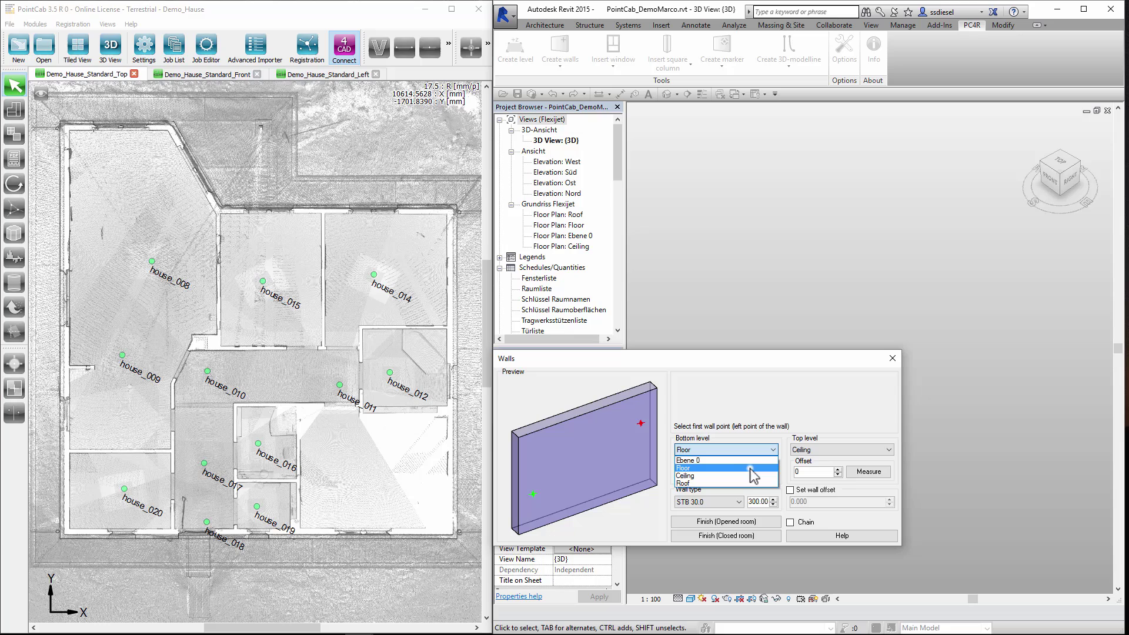
{"action": "left_click", "coordinate": [751, 468]}
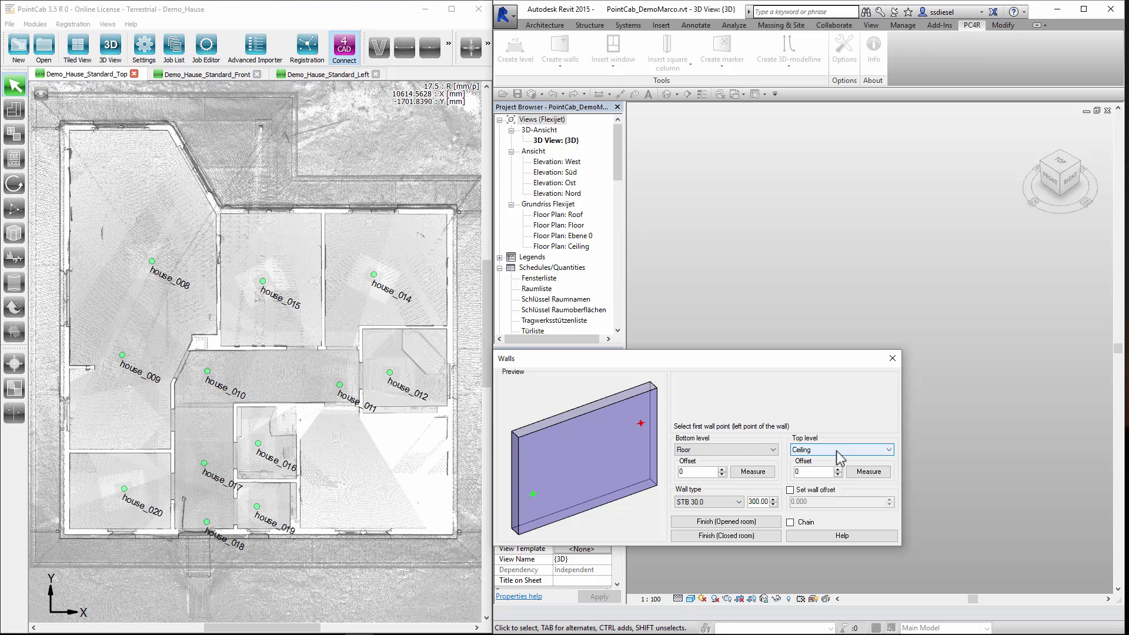
{"action": "left_click", "coordinate": [841, 450]}
{"action": "left_click", "coordinate": [817, 477]}
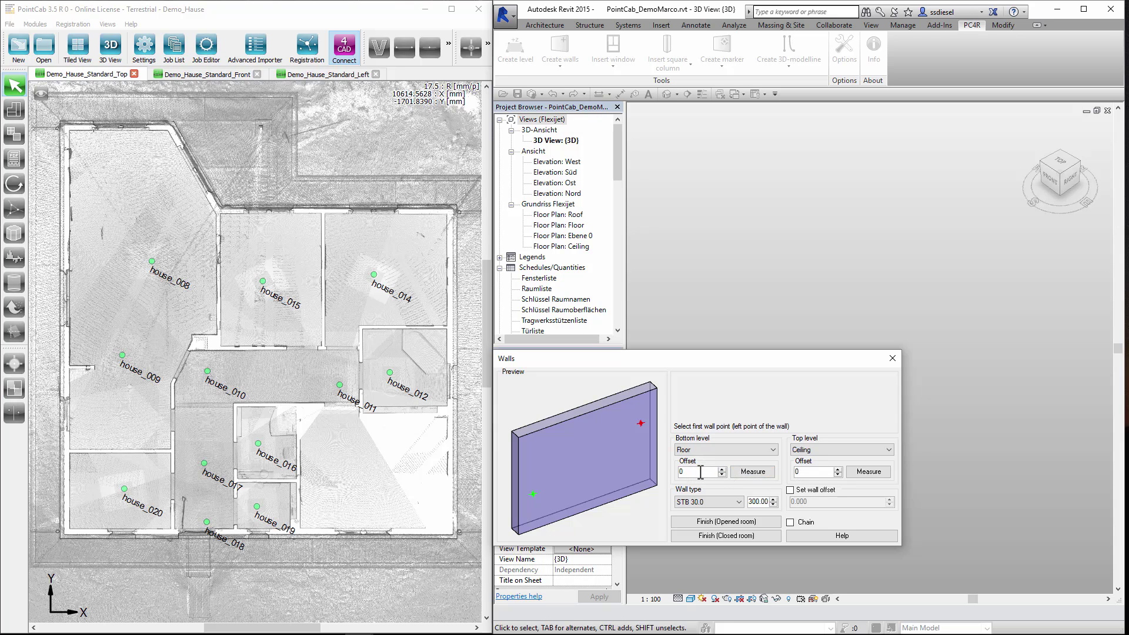
{"action": "left_click", "coordinate": [714, 473]}
{"action": "left_click", "coordinate": [736, 511]}
{"action": "left_click", "coordinate": [722, 518]}
{"action": "left_click", "coordinate": [477, 44]}
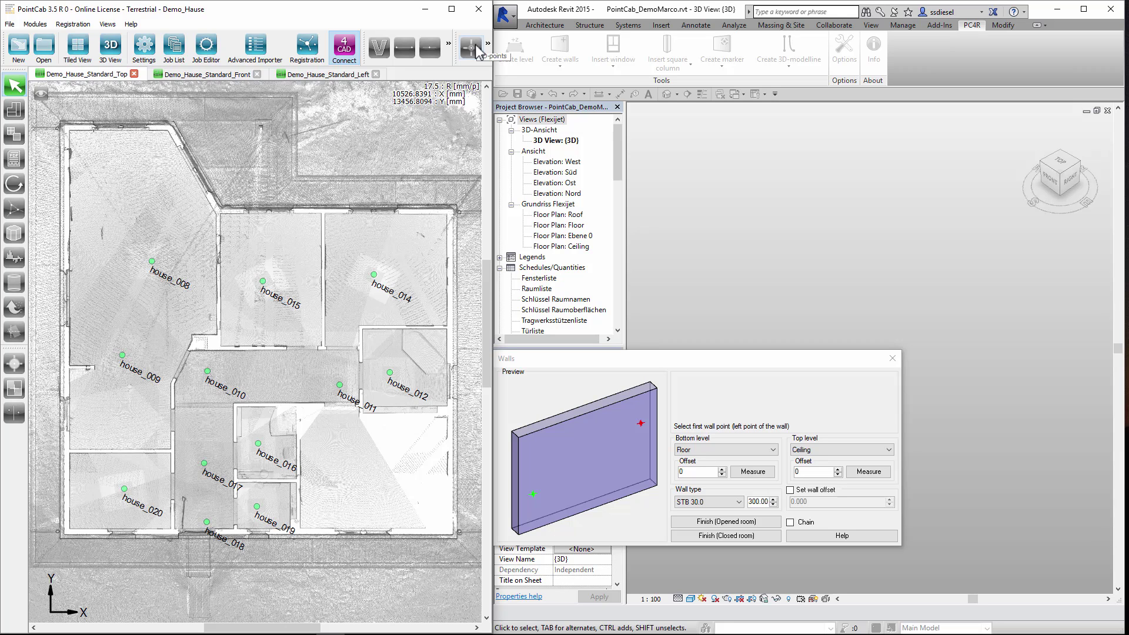
Step: Pick PointCab scan points for the left, top and upper-right outer walls
{"action": "left_click", "coordinate": [475, 47]}
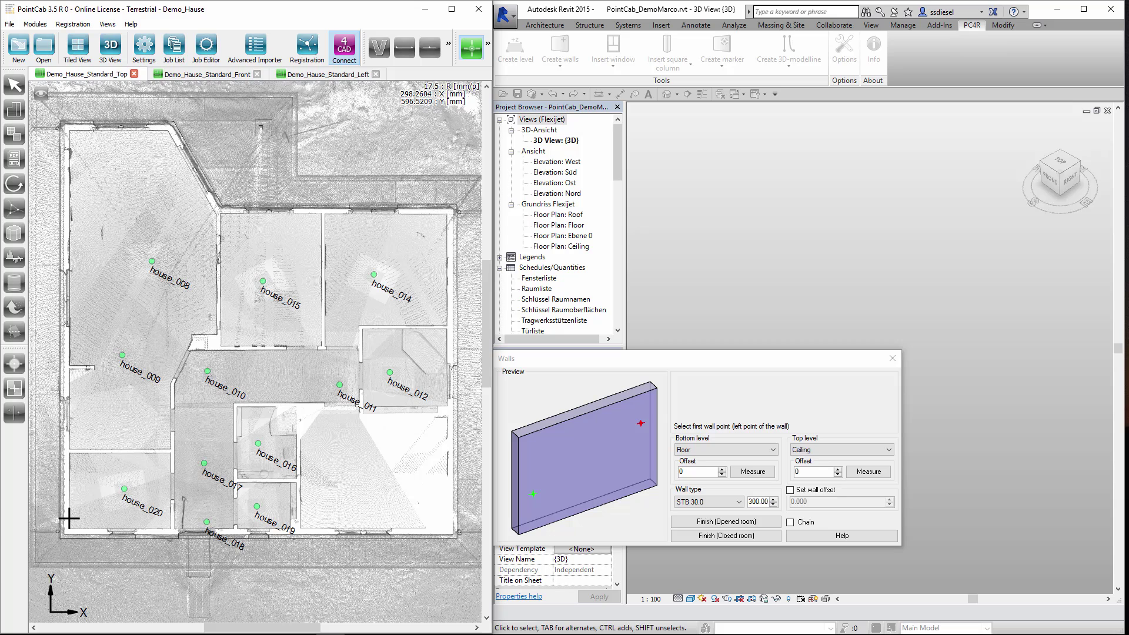
{"action": "left_click", "coordinate": [69, 518]}
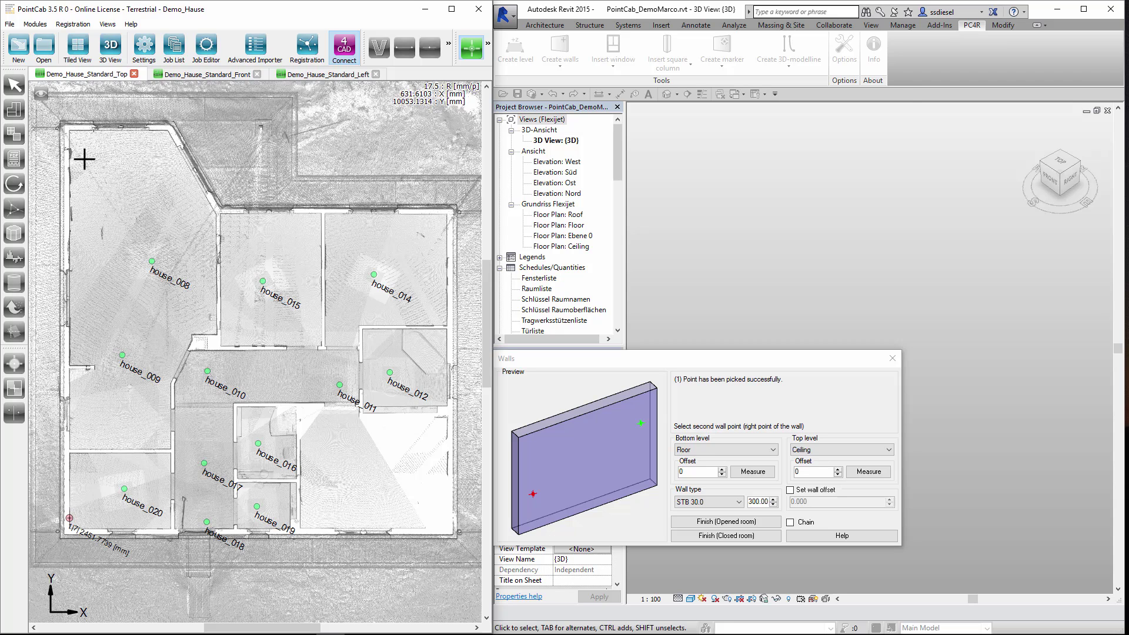
{"action": "left_click", "coordinate": [70, 141]}
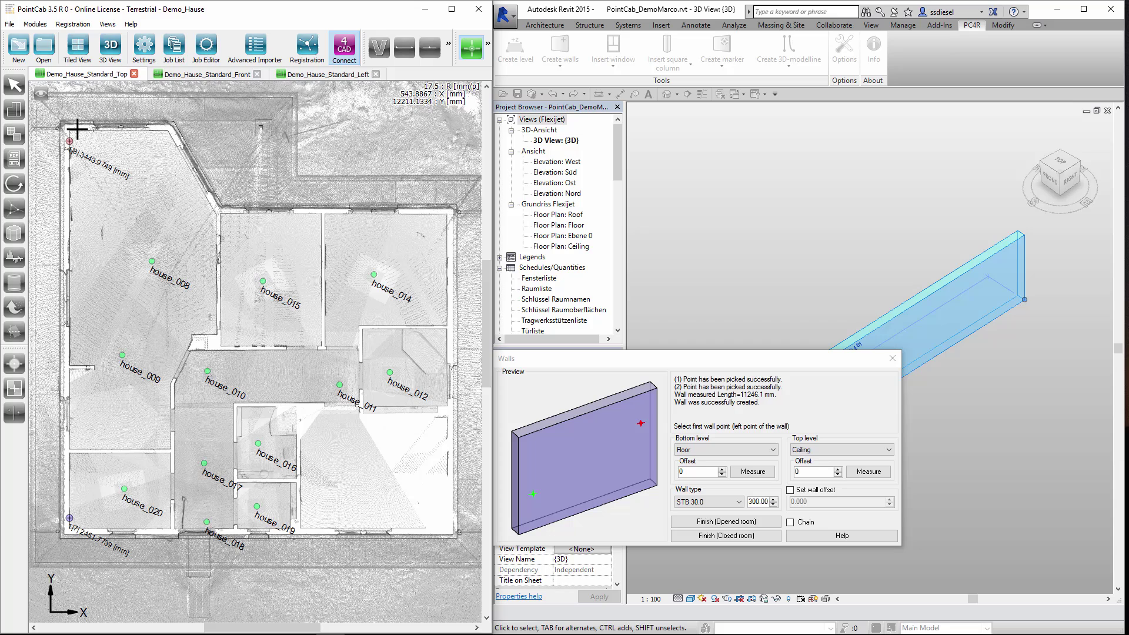
{"action": "left_click", "coordinate": [77, 130]}
{"action": "left_click", "coordinate": [162, 128]}
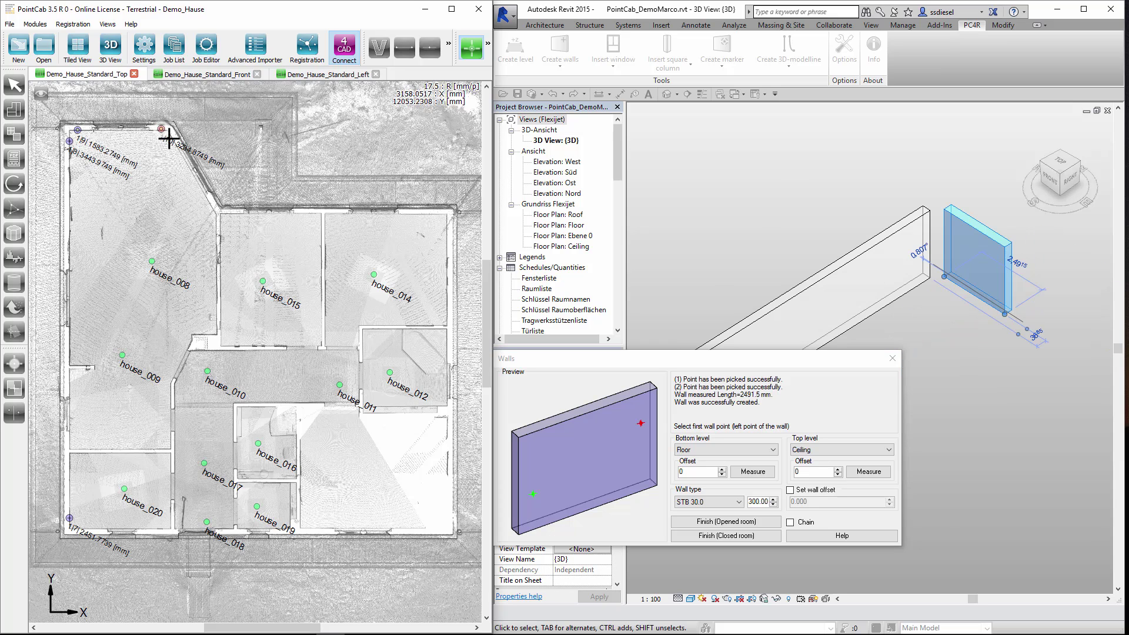
{"action": "left_click", "coordinate": [172, 136]}
{"action": "left_click", "coordinate": [213, 210]}
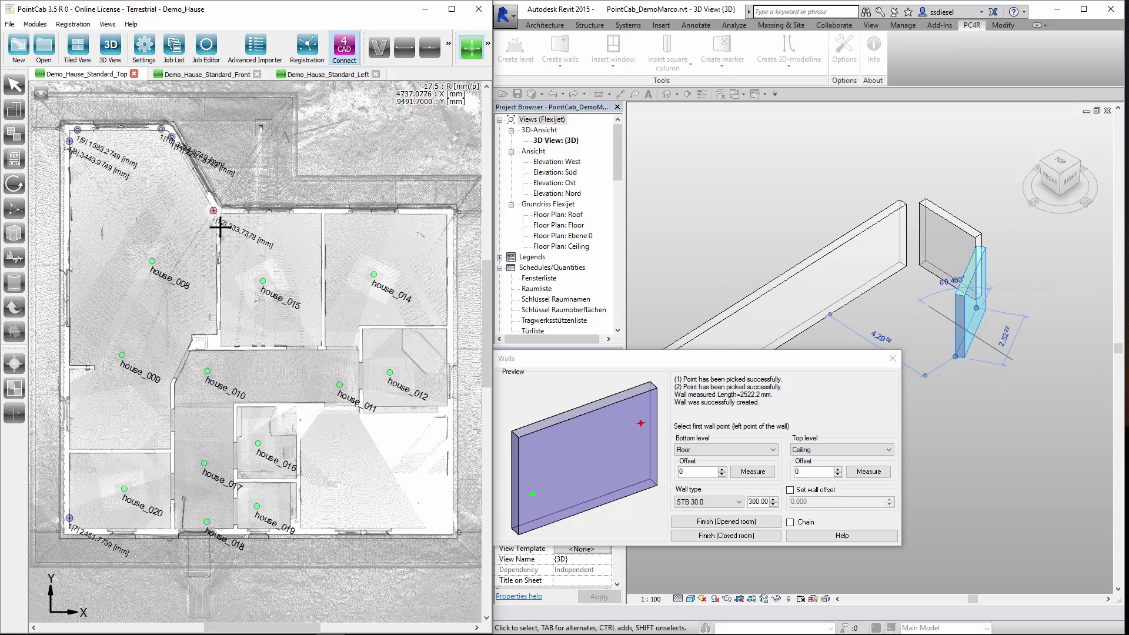
Step: Pick the remaining outer wall points and finish the walls as a closed room
{"action": "left_click", "coordinate": [216, 227]}
{"action": "left_click", "coordinate": [218, 322]}
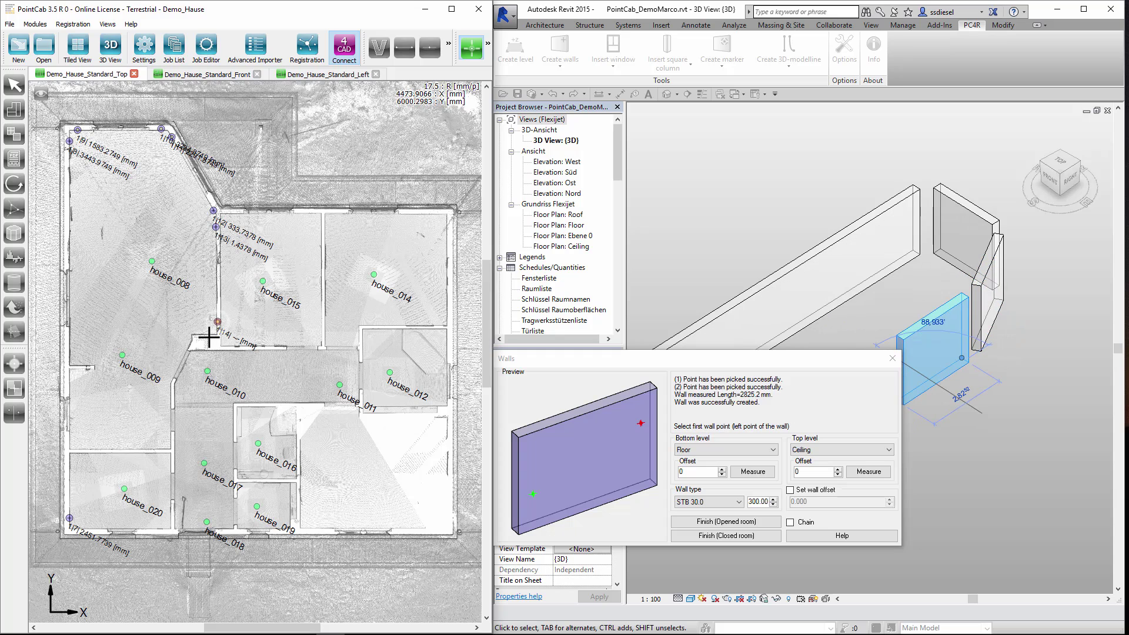
{"action": "left_click", "coordinate": [197, 335]}
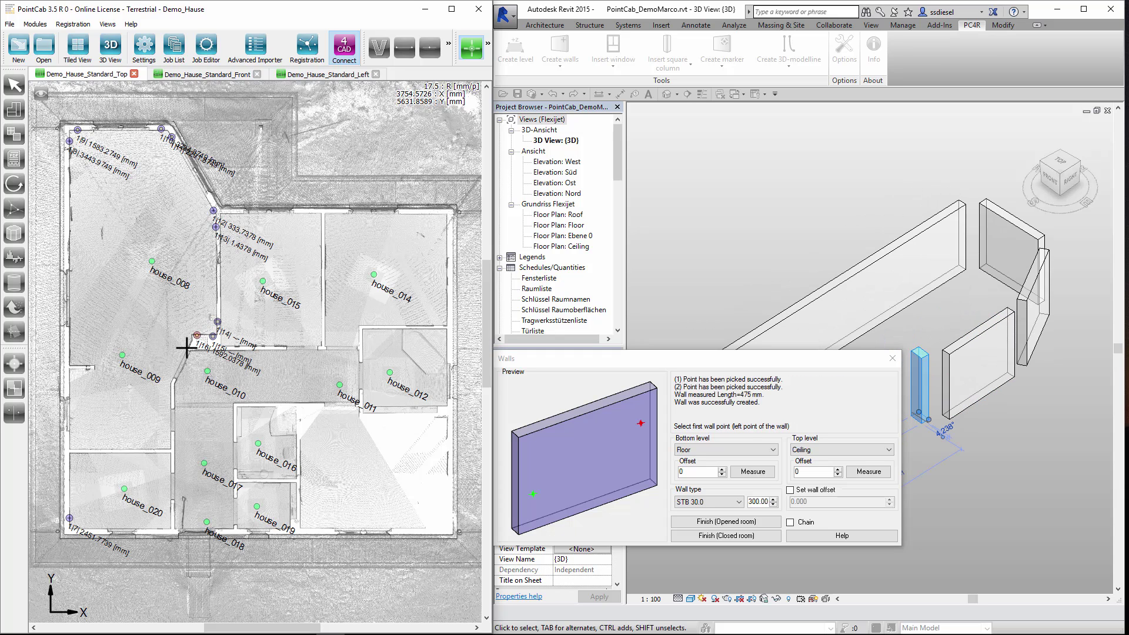
{"action": "left_click", "coordinate": [190, 345]}
{"action": "left_click", "coordinate": [173, 380]}
{"action": "left_click", "coordinate": [170, 392]}
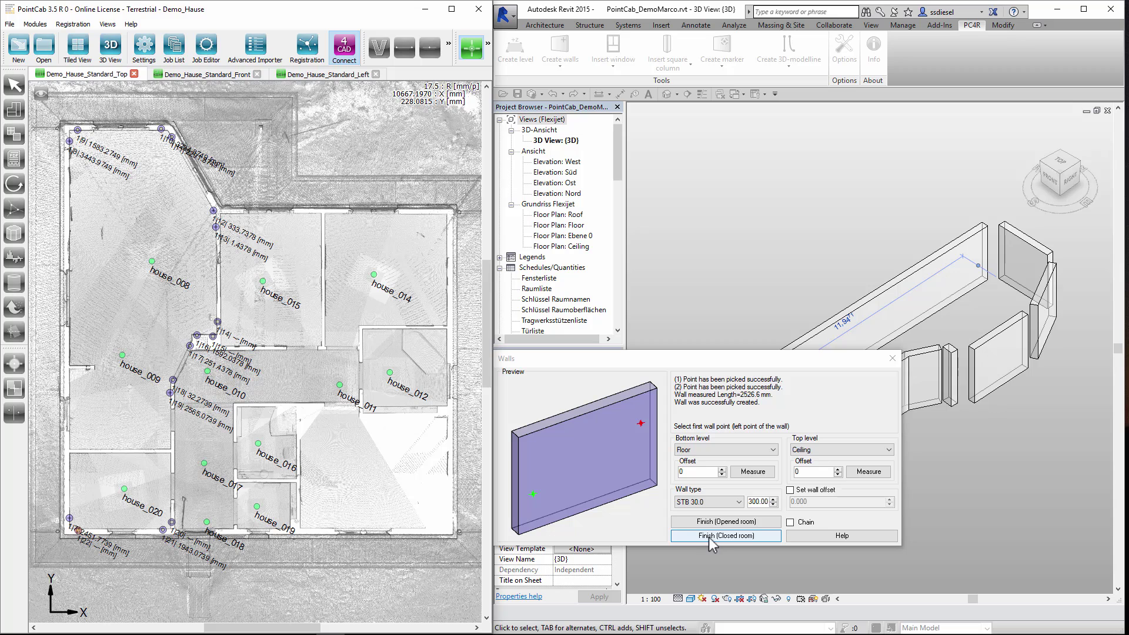
{"action": "left_click", "coordinate": [709, 537]}
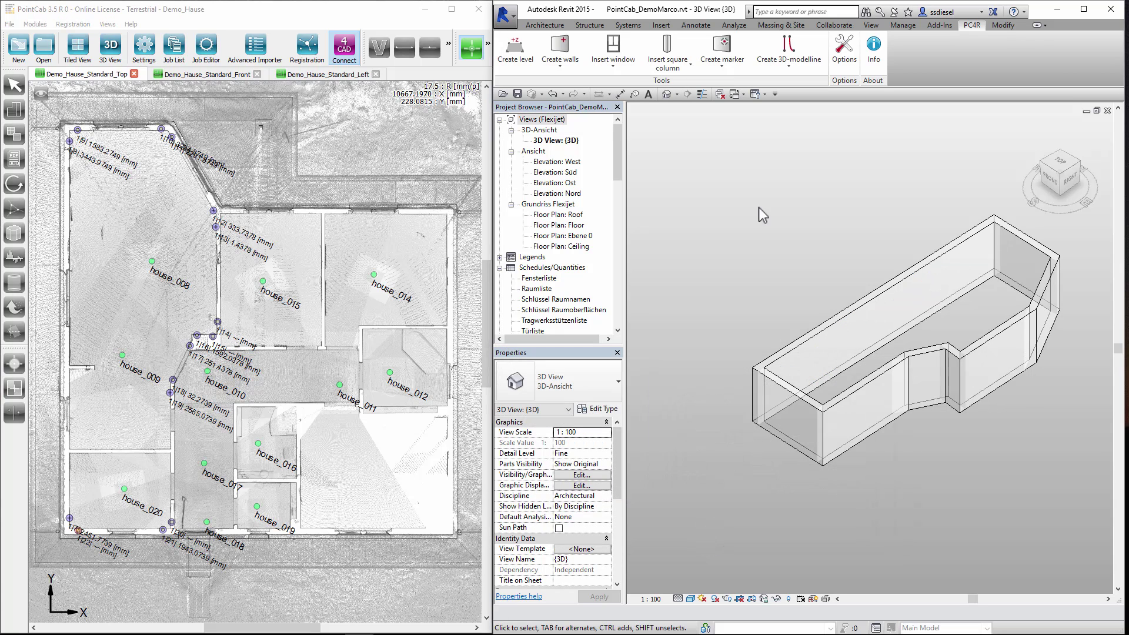
Step: Create two interior STB 30.0 walls in the house's left part from four picked points
{"action": "left_click", "coordinate": [560, 47]}
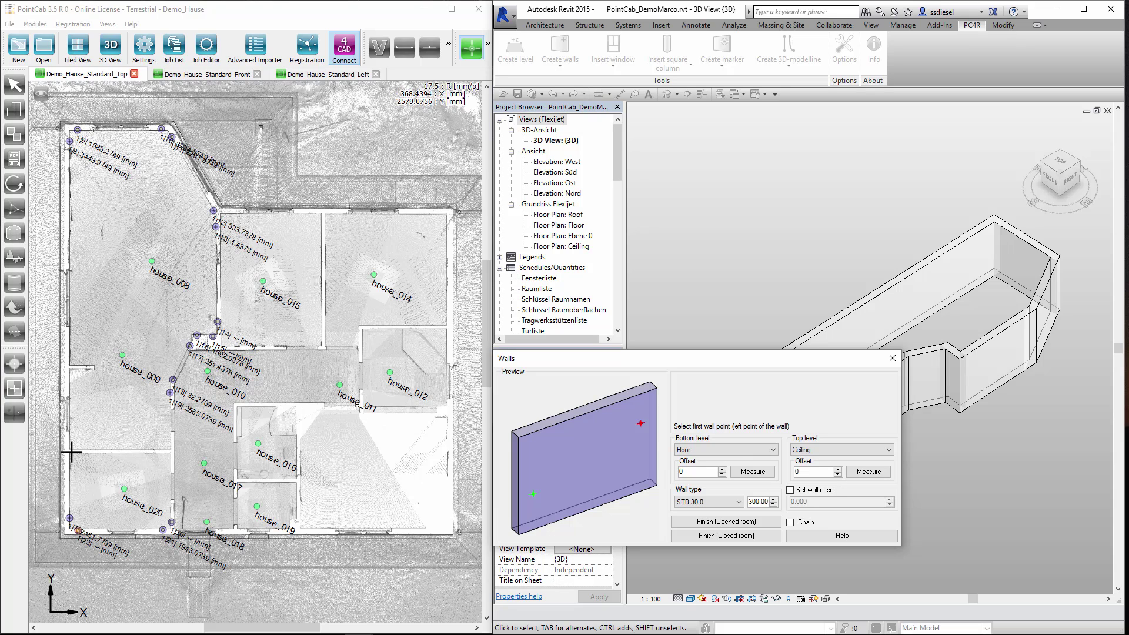
{"action": "left_click", "coordinate": [70, 452]}
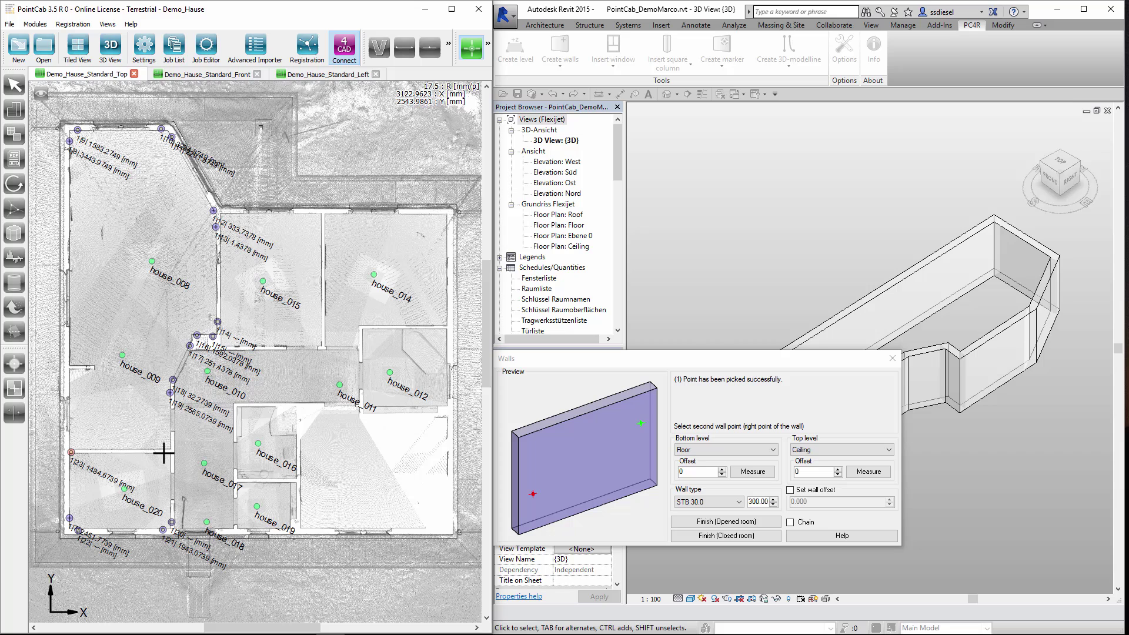
{"action": "left_click", "coordinate": [167, 453]}
{"action": "left_click", "coordinate": [73, 370]}
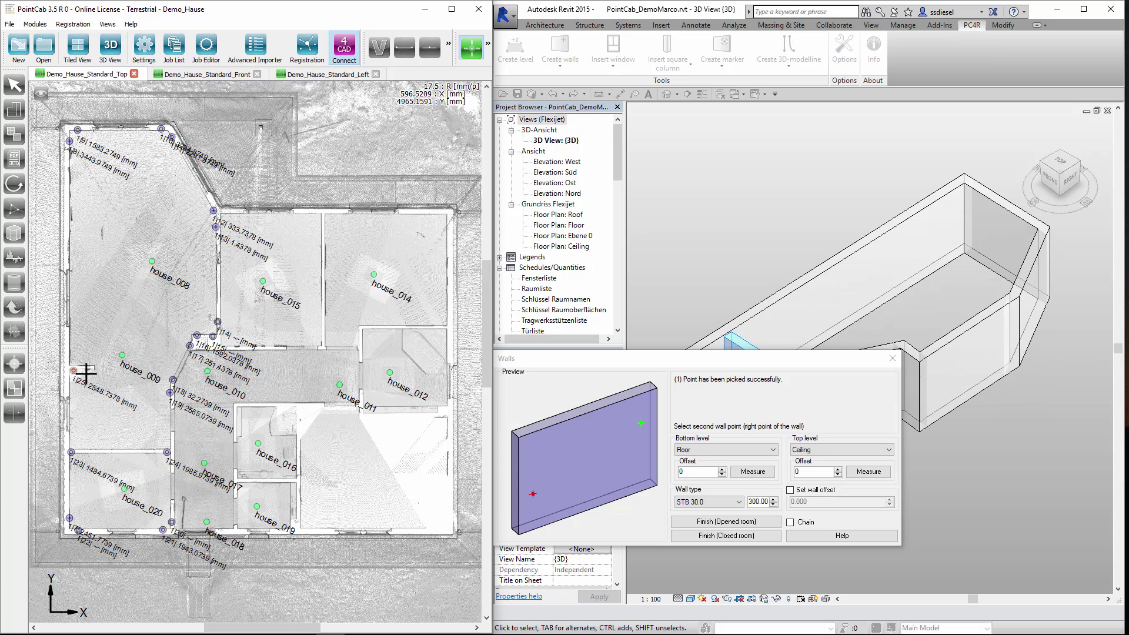
{"action": "left_click", "coordinate": [95, 371]}
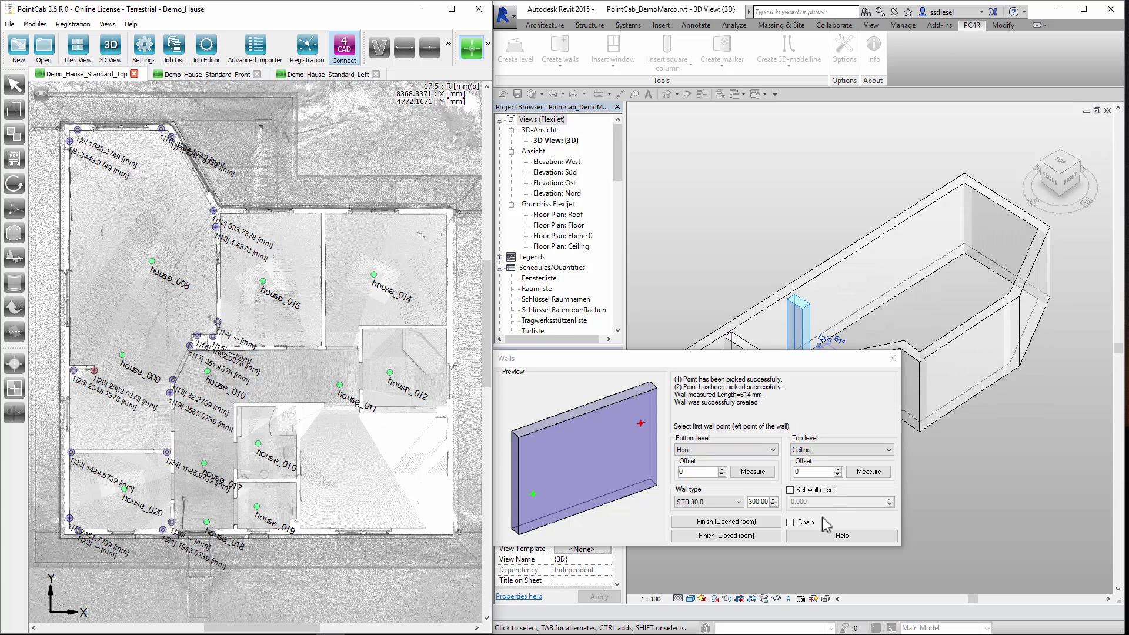
{"action": "left_click", "coordinate": [902, 356]}
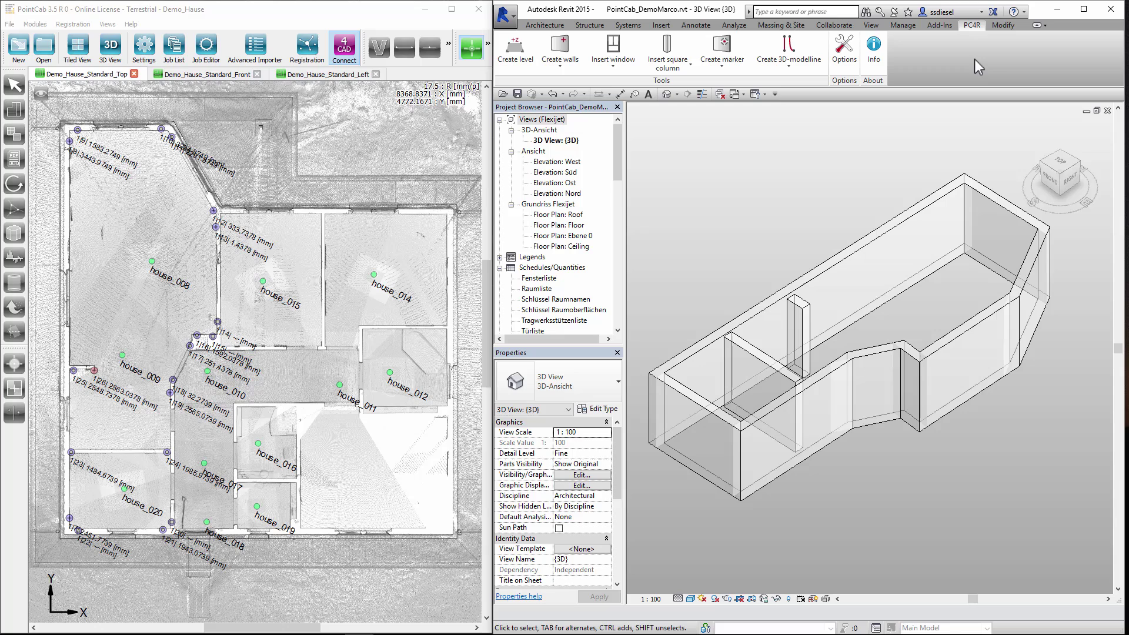
Step: Extend the short interior wall to the long back wall using Trim/Extend Single Element
{"action": "left_click", "coordinate": [1003, 27]}
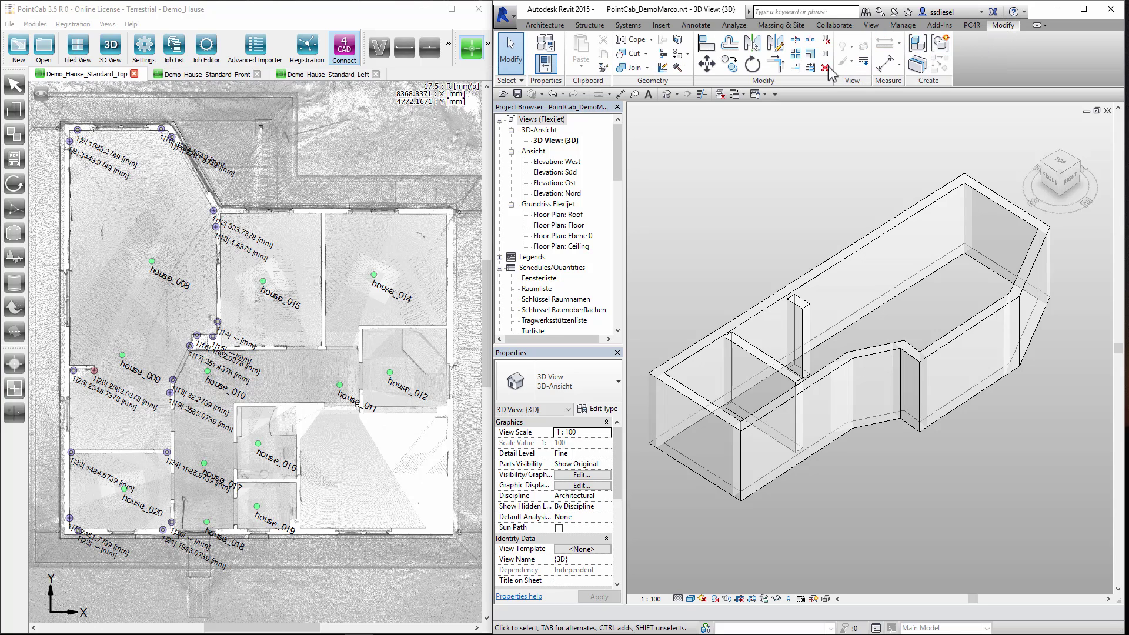
{"action": "left_click", "coordinate": [796, 68]}
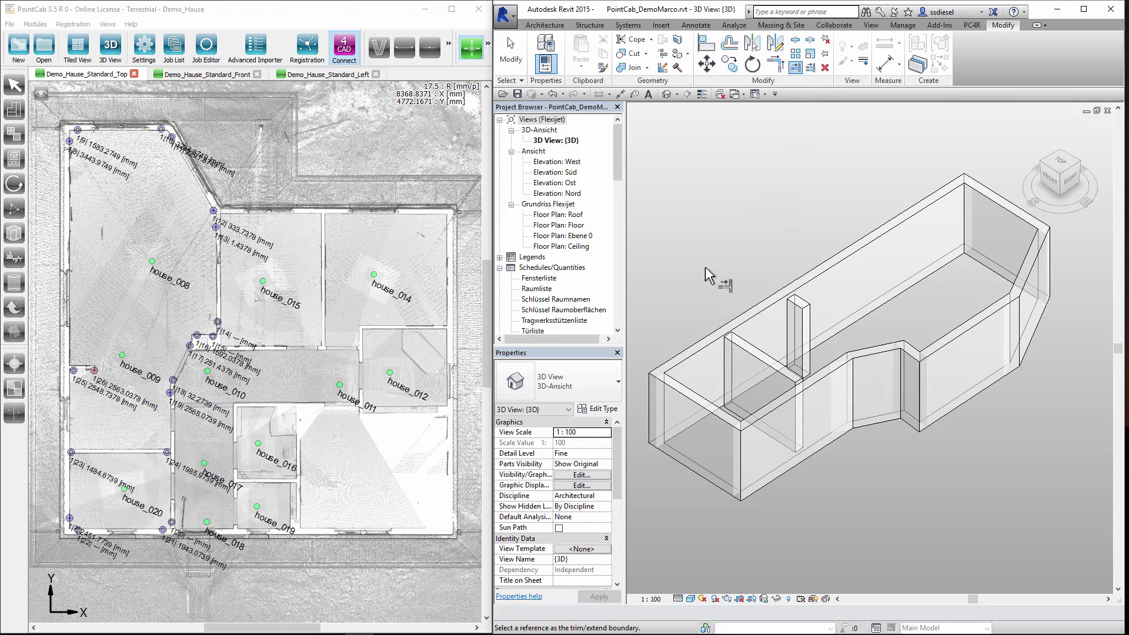
{"action": "left_click", "coordinate": [713, 352]}
{"action": "left_click", "coordinate": [708, 350]}
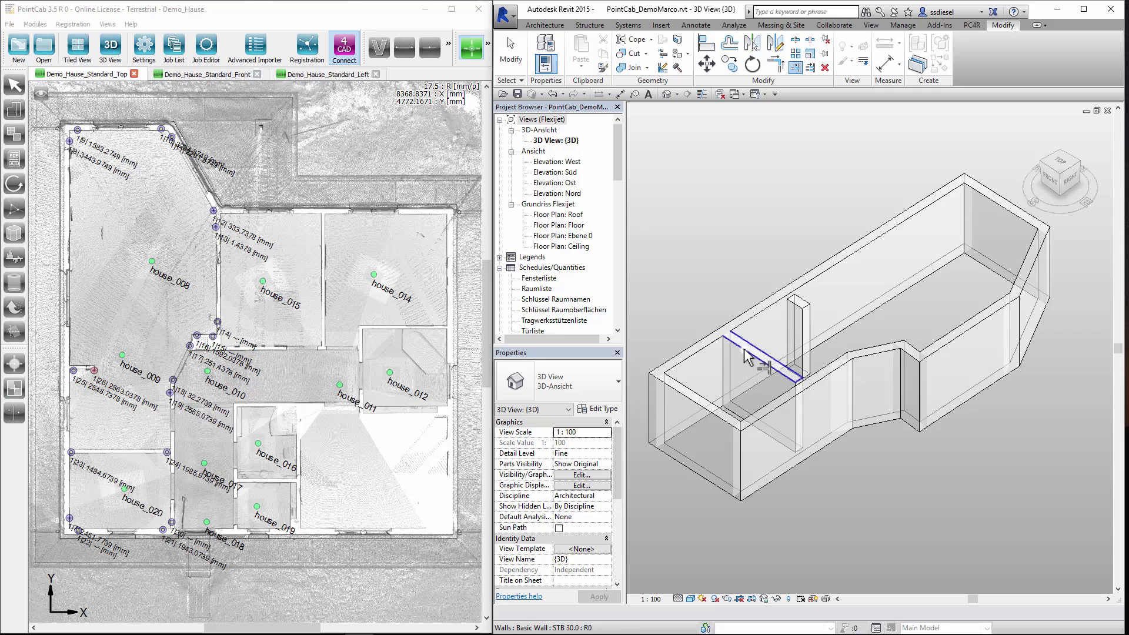
{"action": "left_click", "coordinate": [778, 316]}
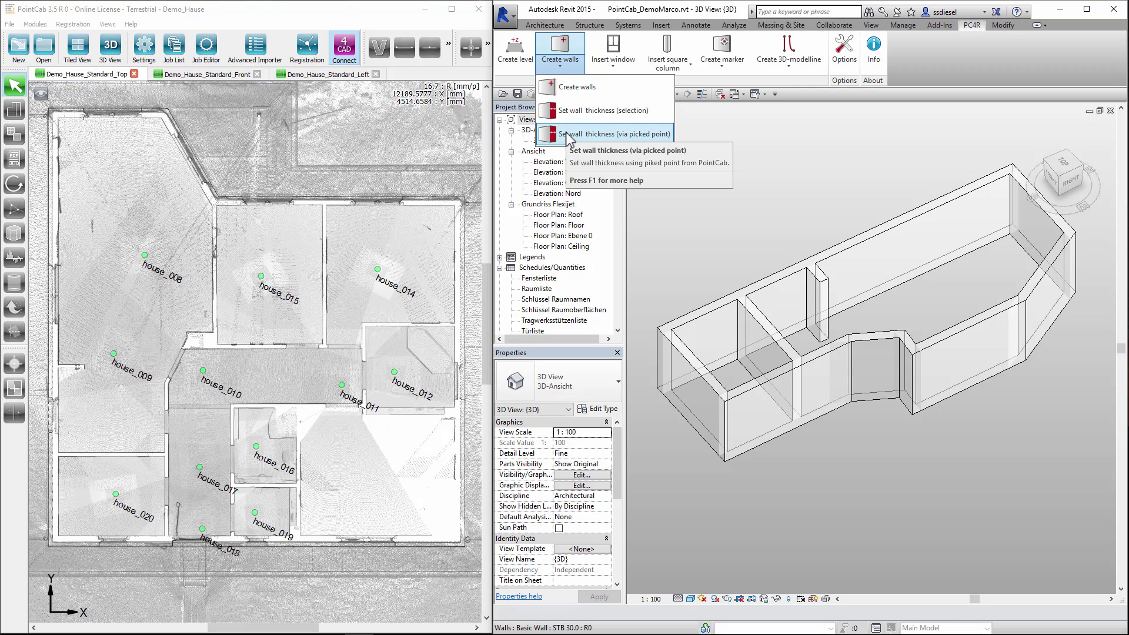
Step: Set wall thicknesses from PointCab-picked points (281.6, 113, 132.3 mm) and finish
{"action": "left_click", "coordinate": [612, 134]}
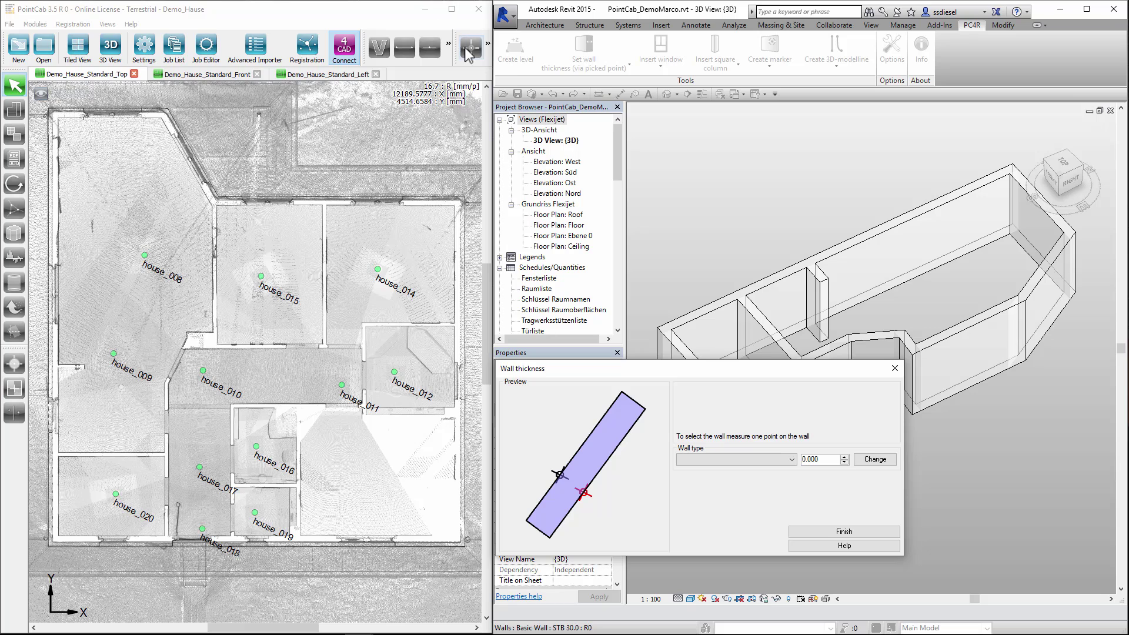
{"action": "left_click", "coordinate": [468, 54]}
{"action": "left_click", "coordinate": [58, 382]}
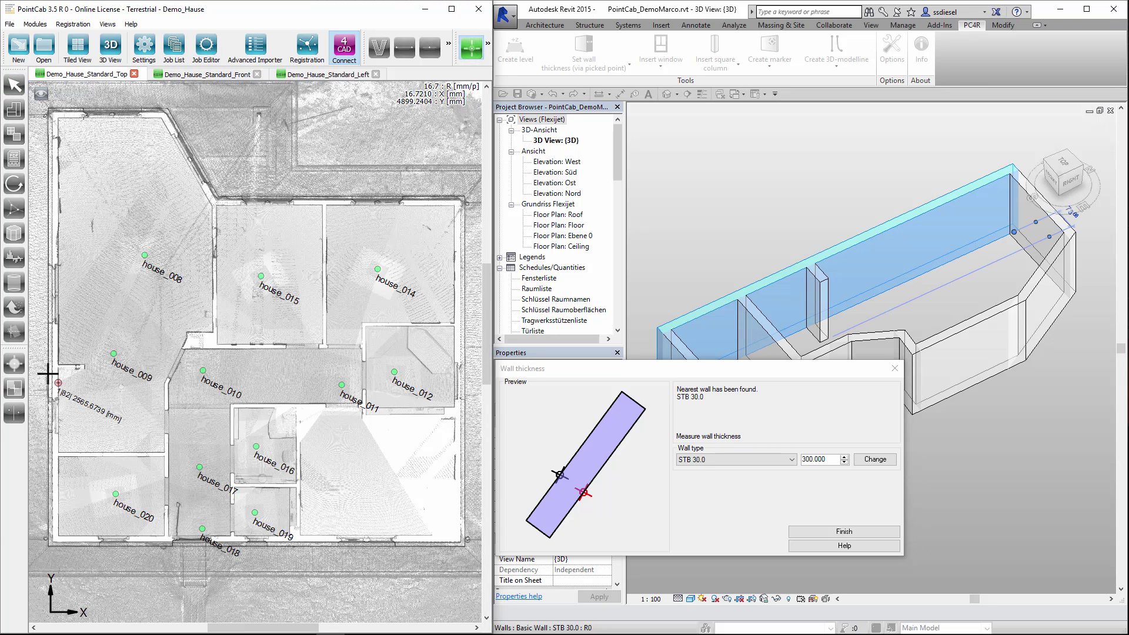
{"action": "left_click", "coordinate": [48, 374]}
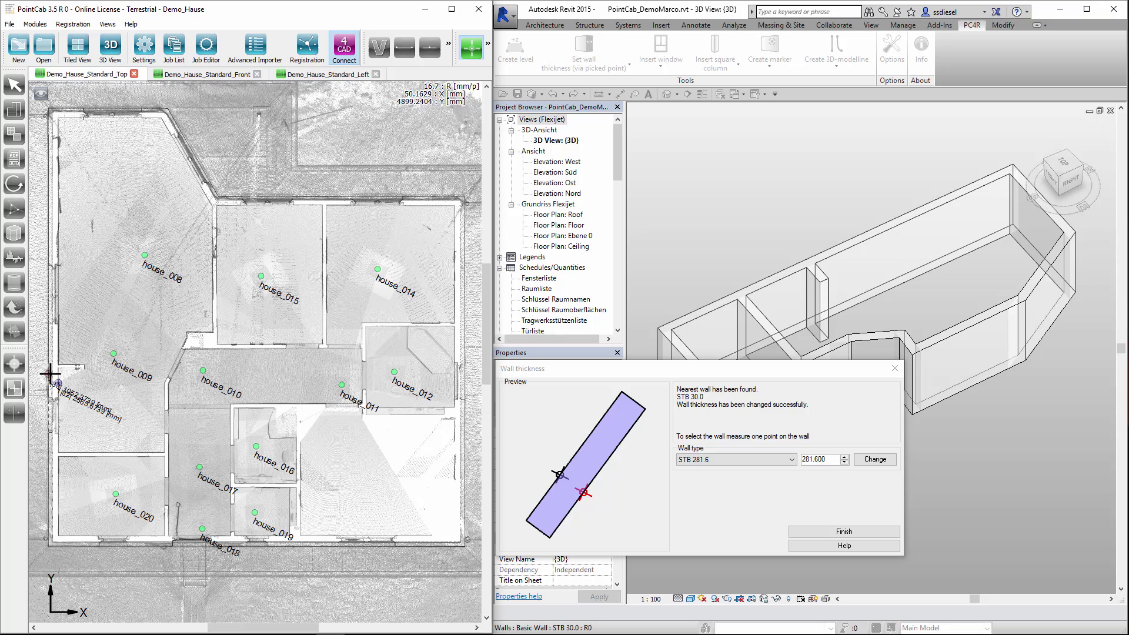
{"action": "left_click", "coordinate": [101, 456]}
{"action": "left_click", "coordinate": [114, 451]}
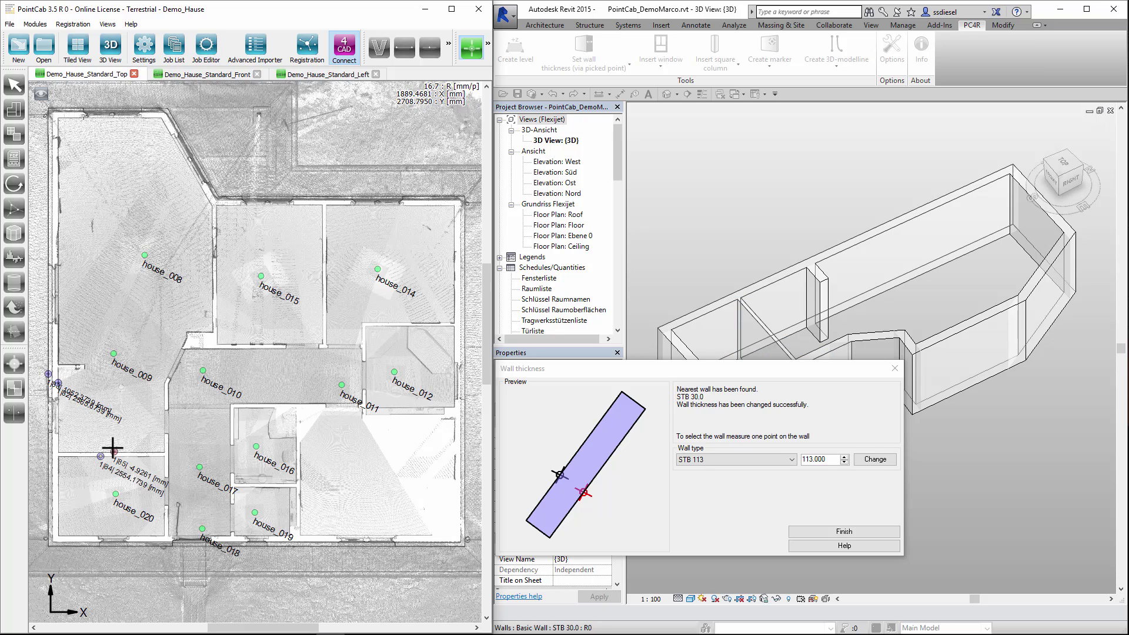
{"action": "left_click", "coordinate": [69, 369]}
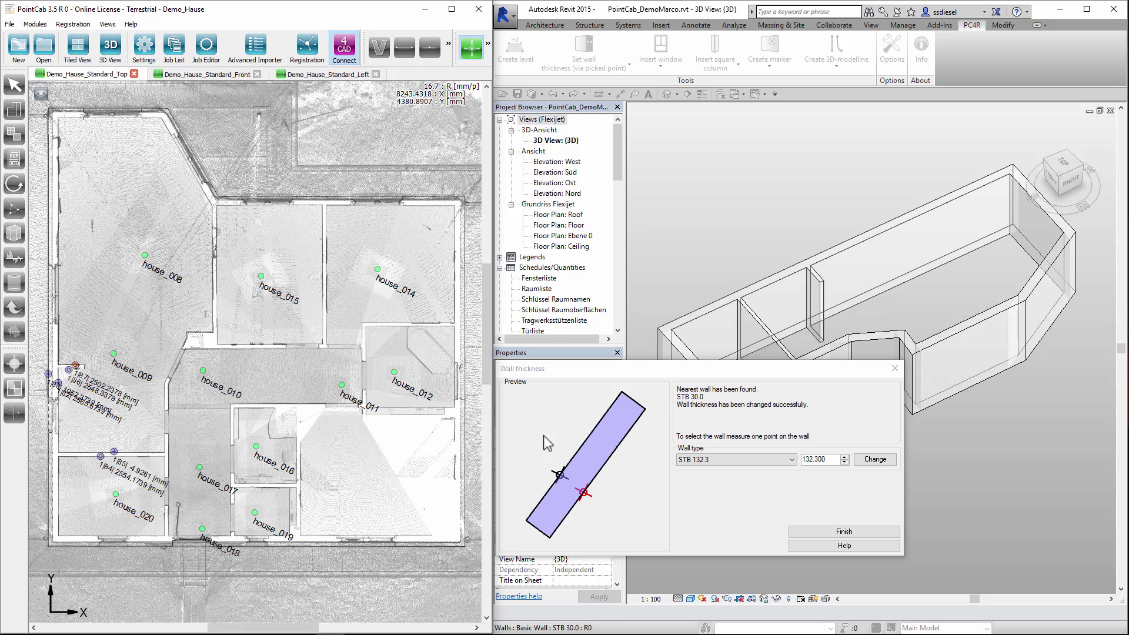
{"action": "left_click", "coordinate": [813, 532]}
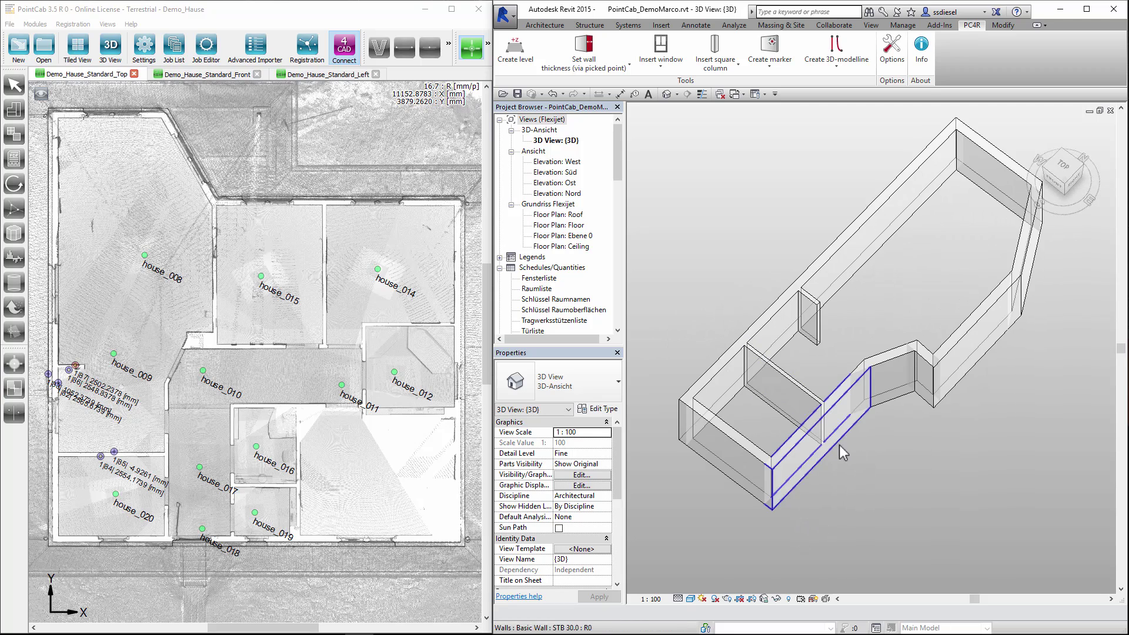
Step: Select the long upper wall and change its thickness from 281.6 to 400
{"action": "left_click", "coordinate": [589, 64]}
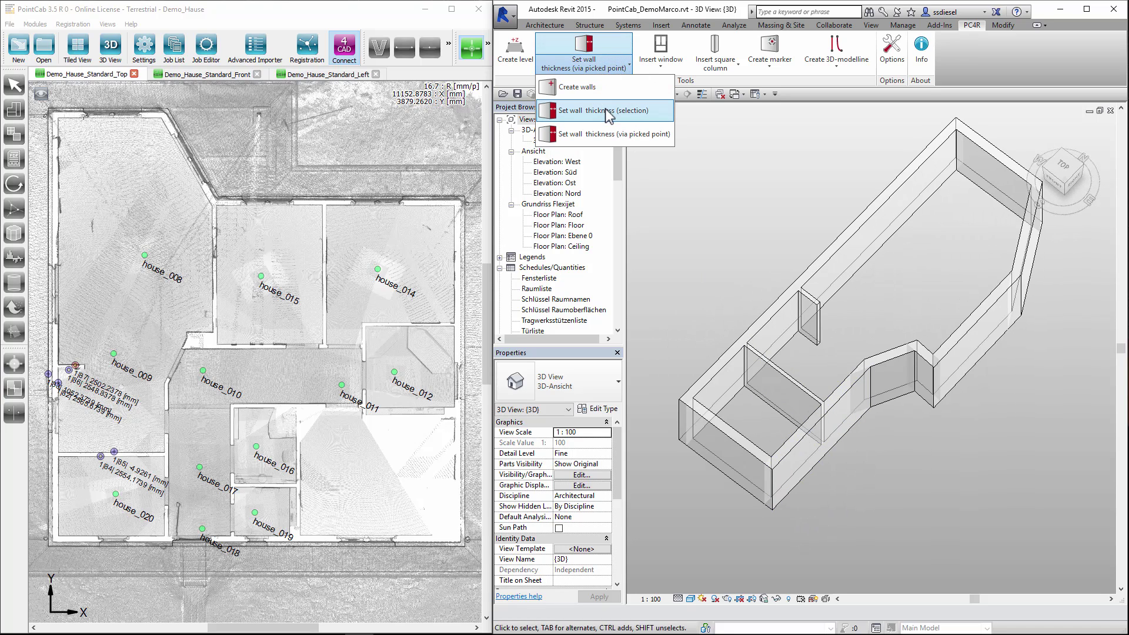
{"action": "left_click", "coordinate": [606, 110]}
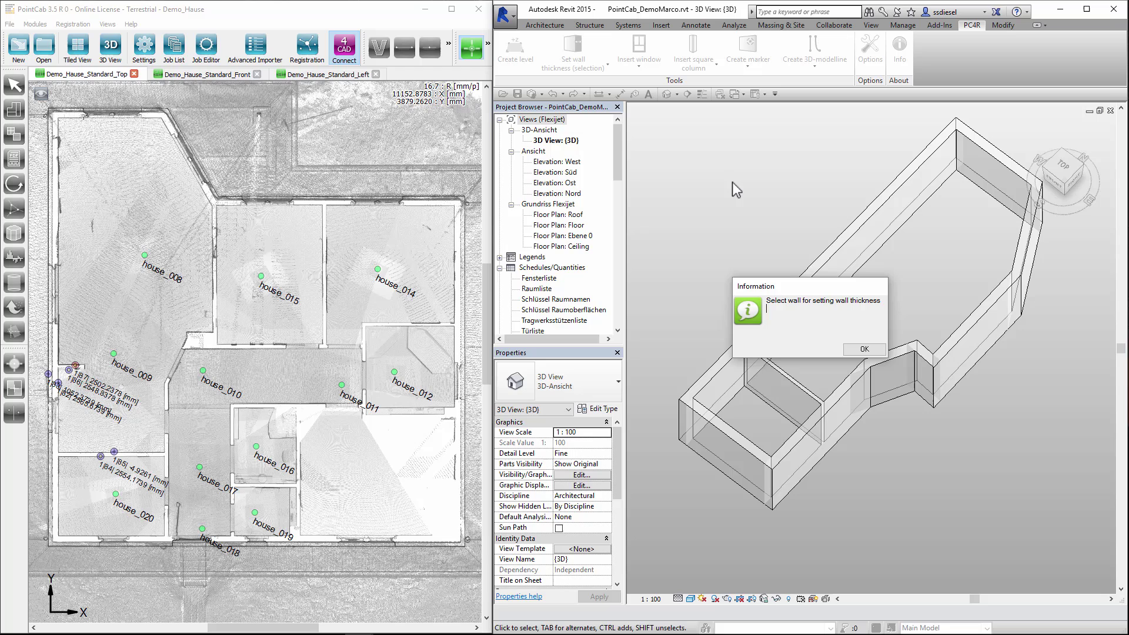
{"action": "key", "text": "Return"}
{"action": "left_click", "coordinate": [866, 224]}
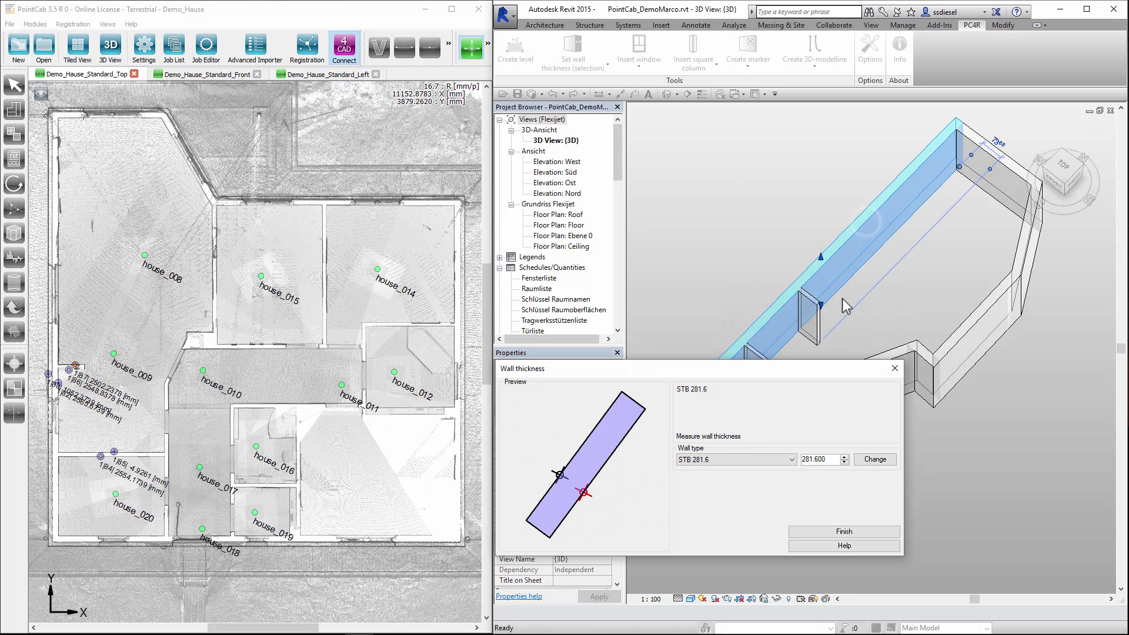
{"action": "double_click", "coordinate": [825, 462]}
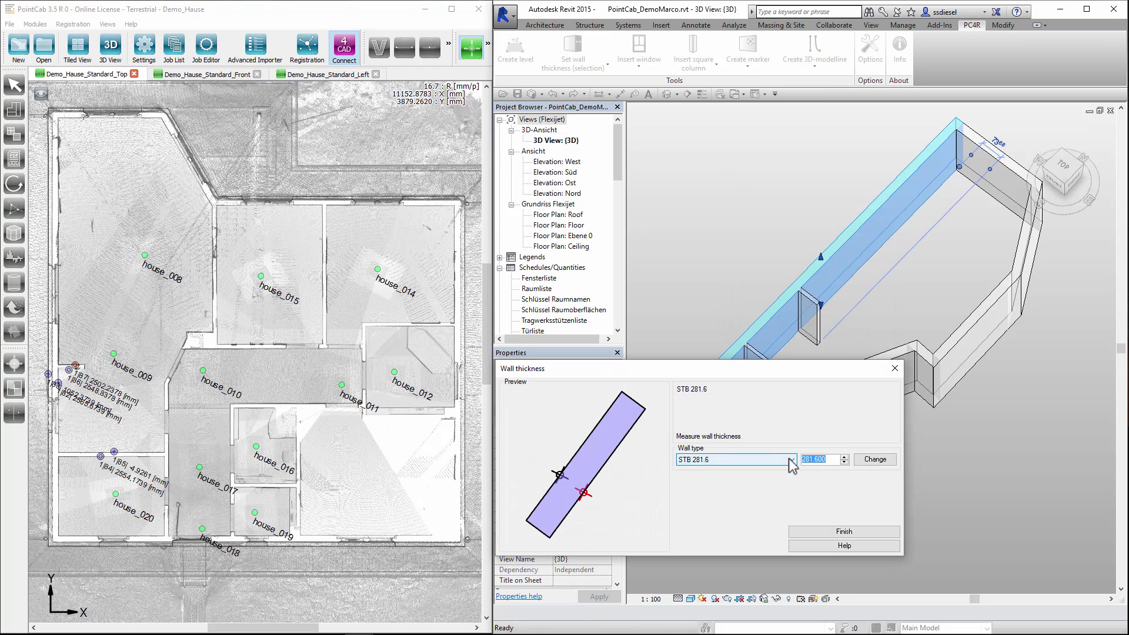
{"action": "type", "text": "400.000"}
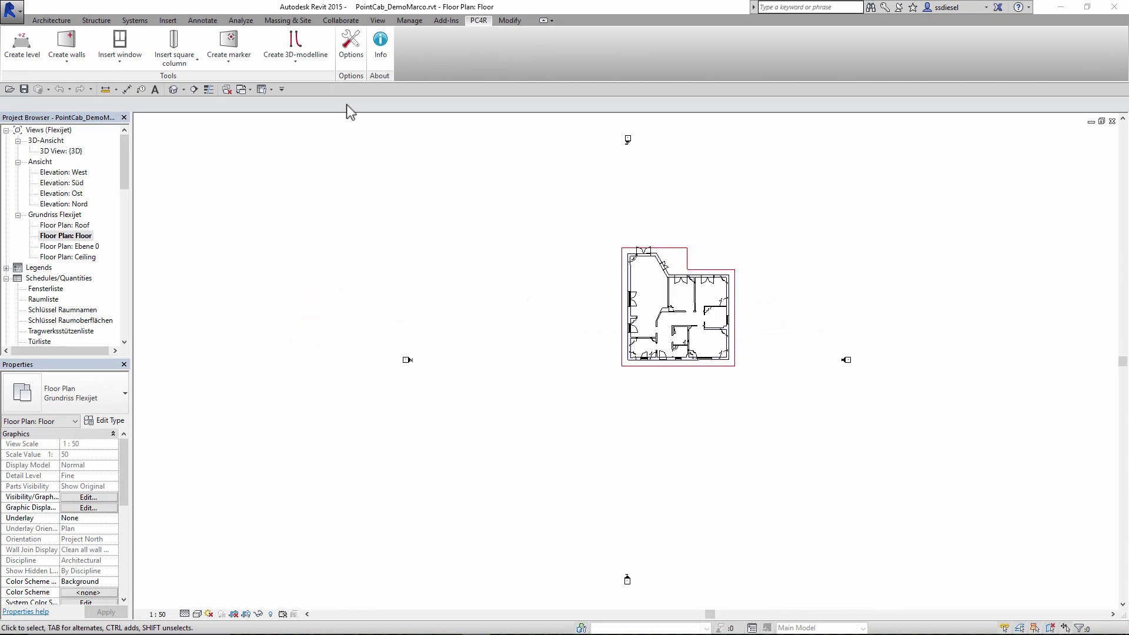
Step: Review the PC4R Options, including the 2.0° angle difference, and close them
{"action": "left_click", "coordinate": [356, 59]}
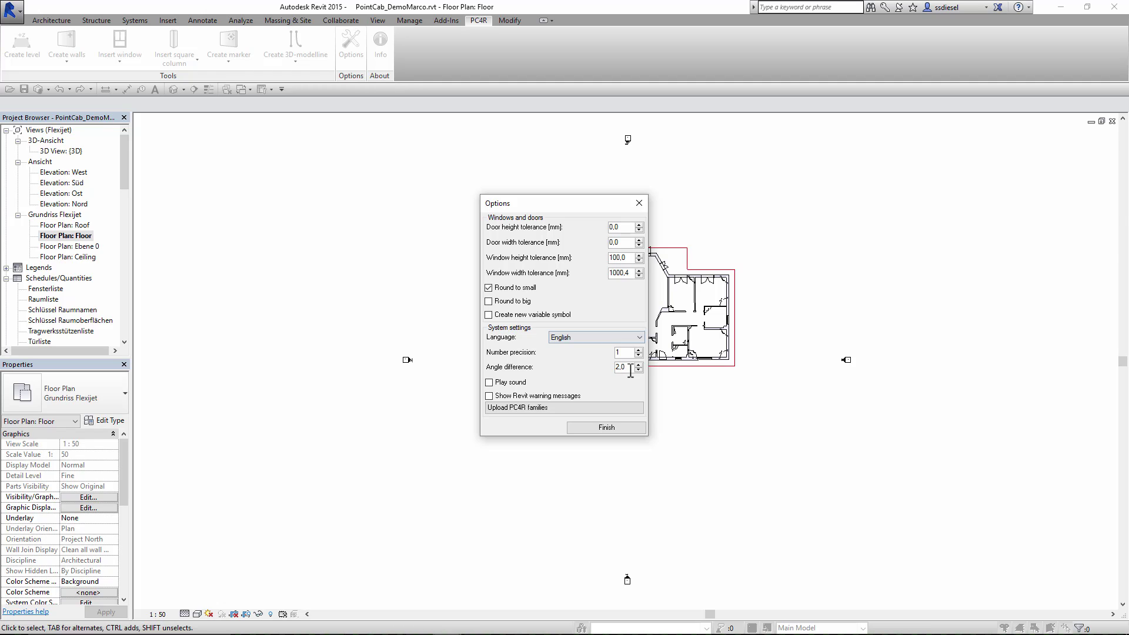
{"action": "left_click", "coordinate": [640, 426]}
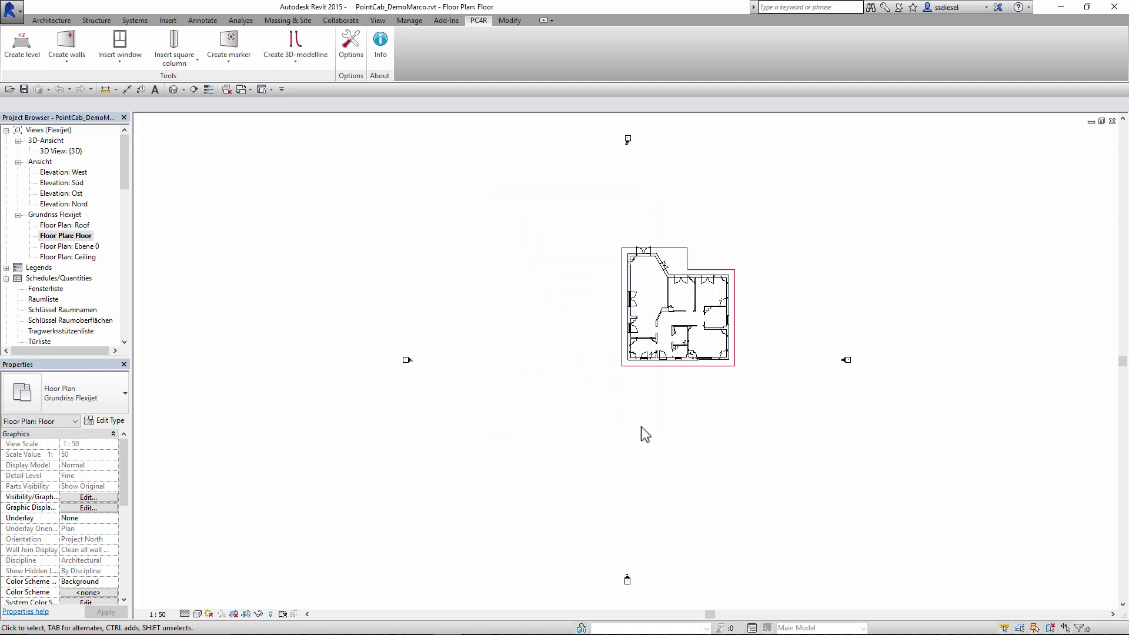
Step: Align the lower-left room's left, interior and bottom walls one by one to 90°
{"action": "left_click", "coordinate": [67, 61]}
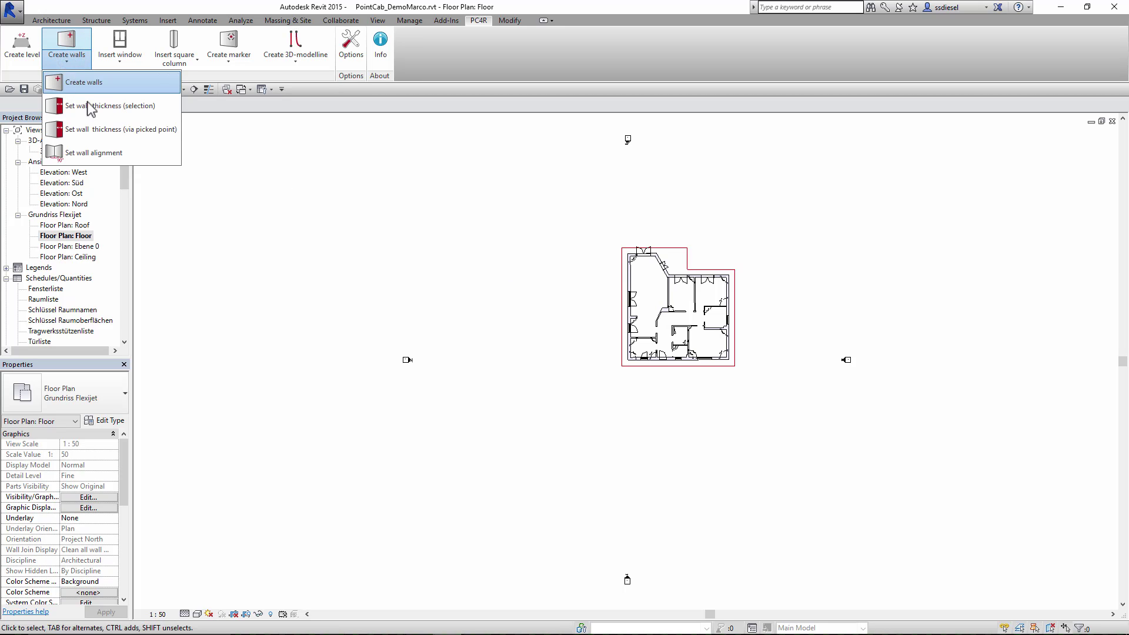
{"action": "left_click", "coordinate": [100, 153]}
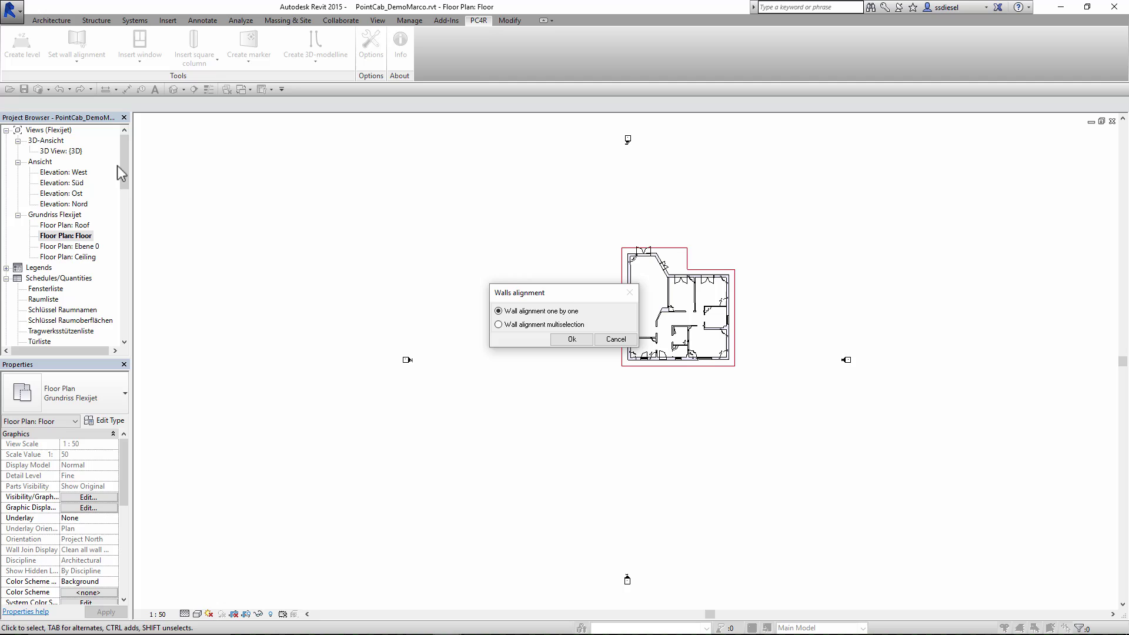
{"action": "left_click", "coordinate": [562, 339]}
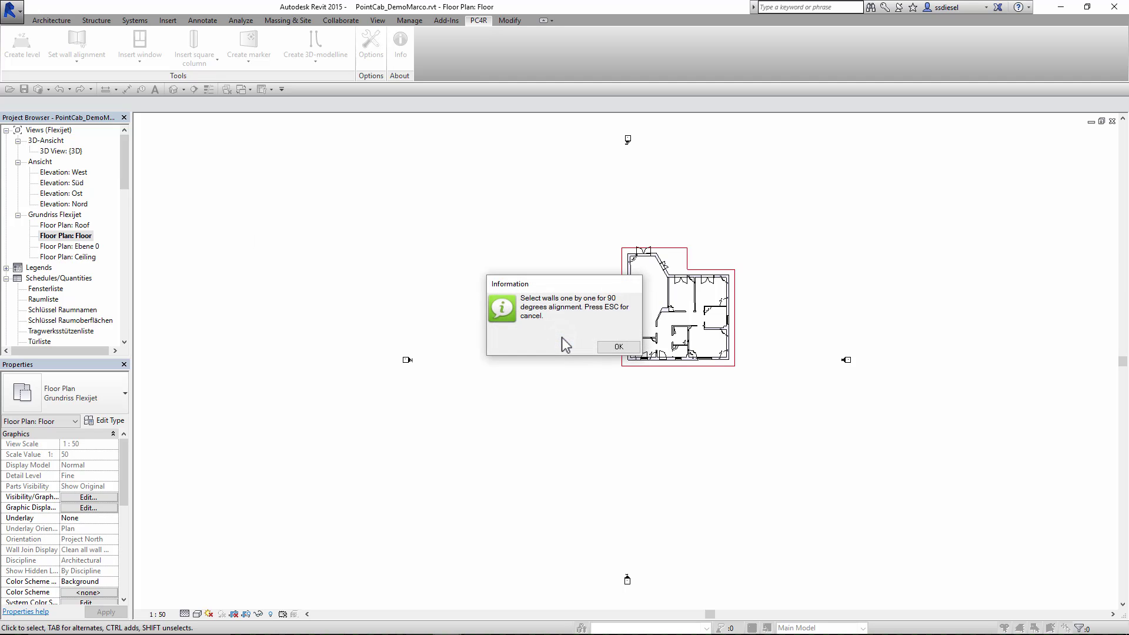
{"action": "left_click", "coordinate": [606, 356]}
{"action": "scroll", "coordinate": [659, 370], "scroll_direction": "up", "scroll_amount": 3}
{"action": "scroll", "coordinate": [612, 304], "scroll_direction": "up", "scroll_amount": 2}
{"action": "scroll", "coordinate": [608, 306], "scroll_direction": "up", "scroll_amount": 2}
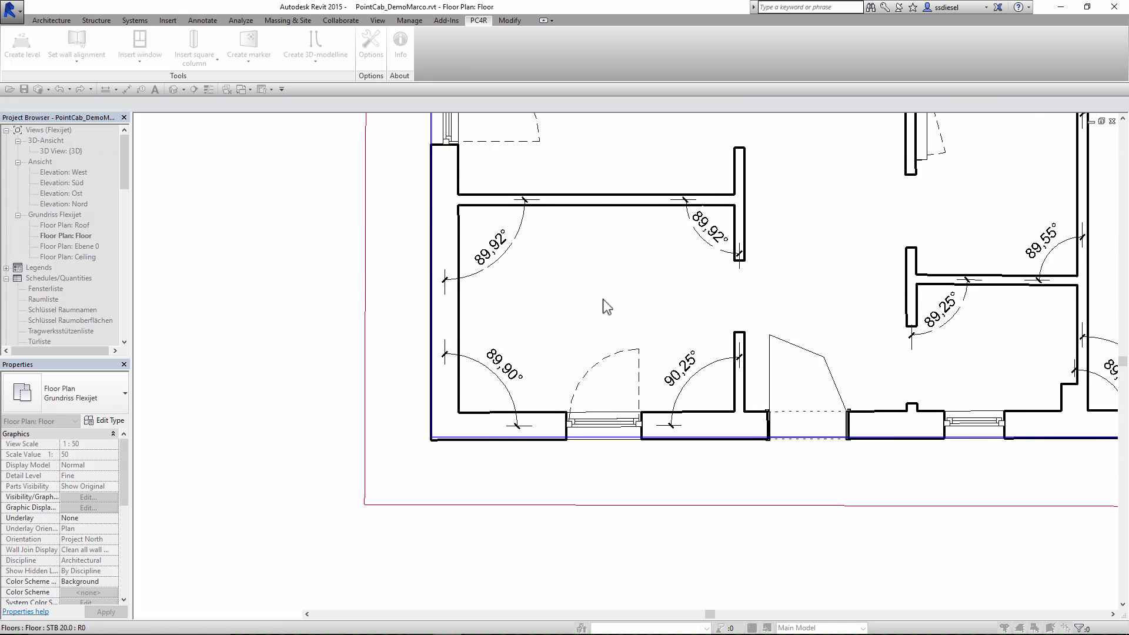
{"action": "left_click", "coordinate": [446, 237]}
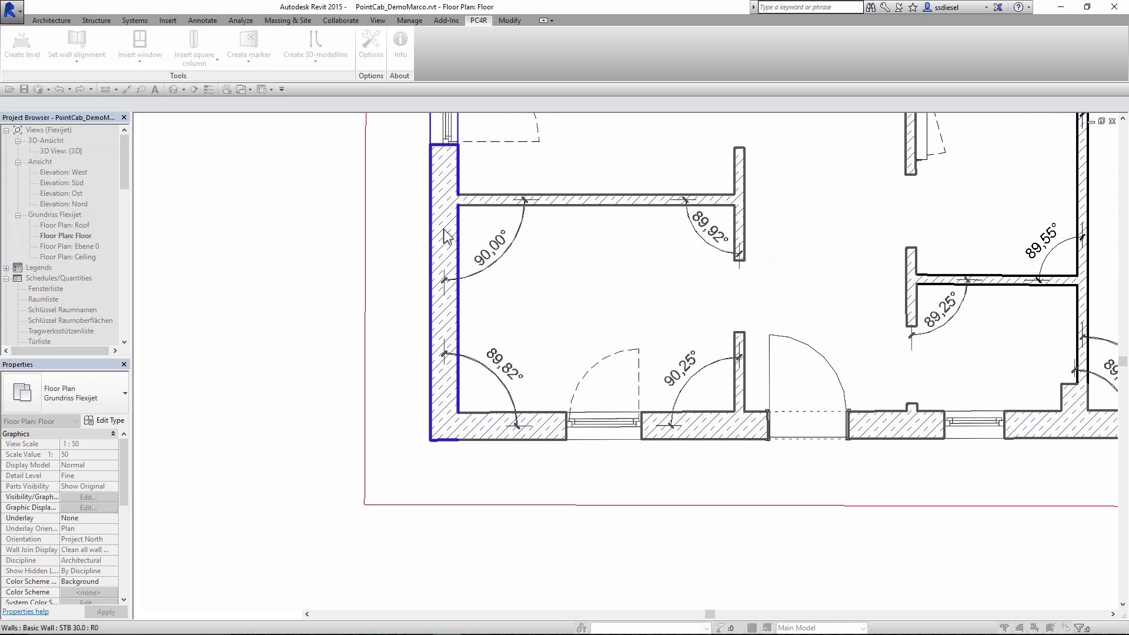
{"action": "left_click", "coordinate": [742, 229]}
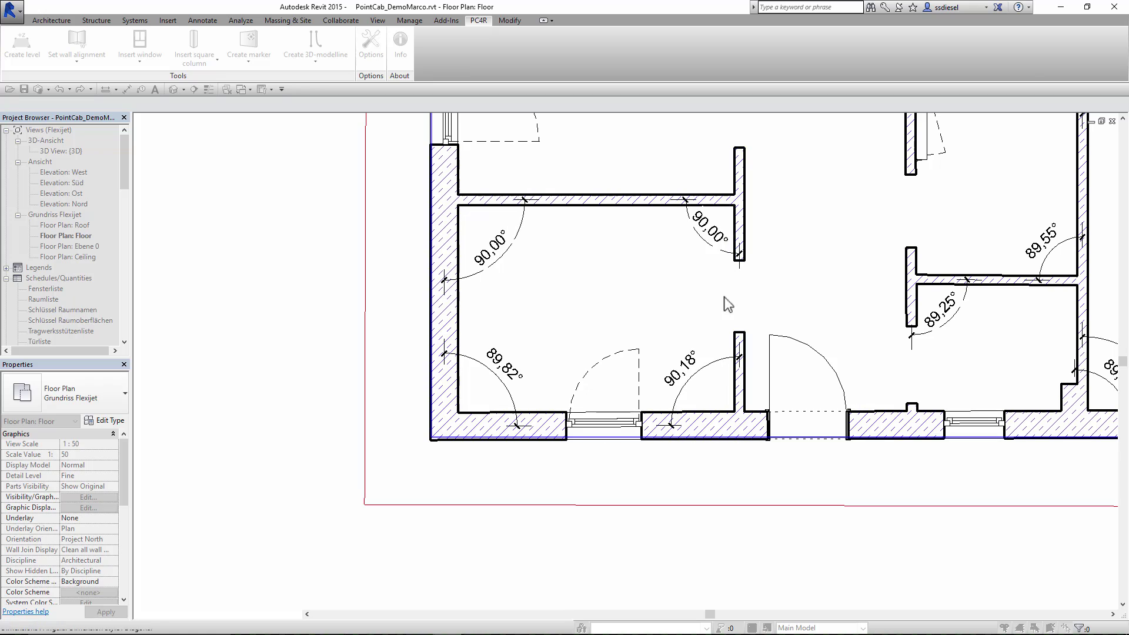
{"action": "left_click", "coordinate": [711, 433]}
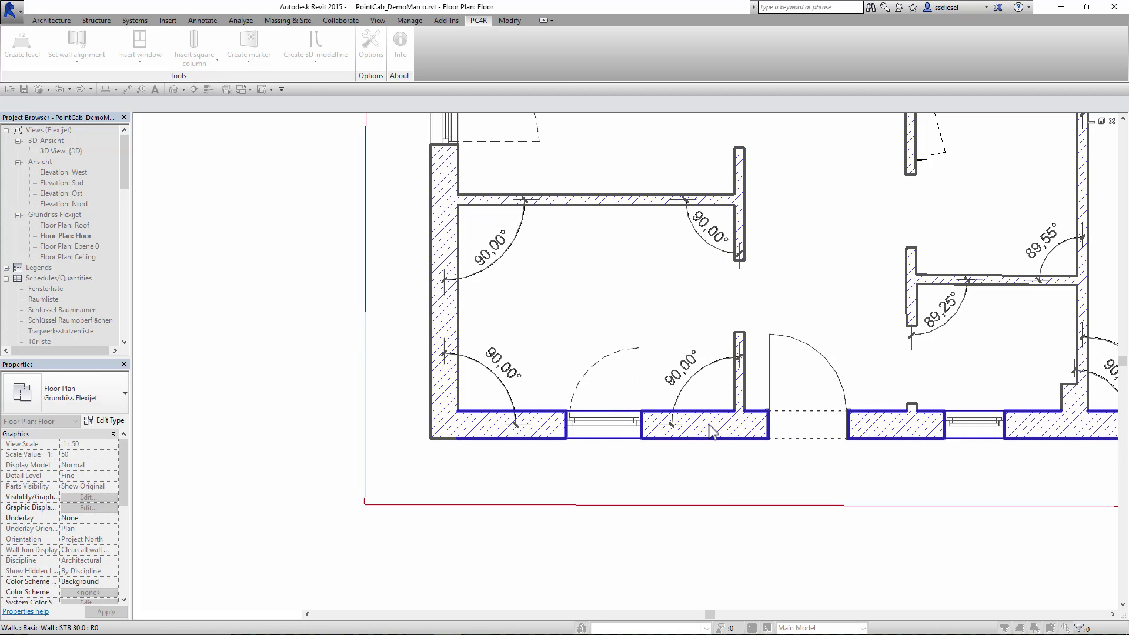
Step: End one-by-one mode, then square all plan walls to 90° with multiselection alignment
{"action": "key", "text": "Escape"}
{"action": "key", "text": "z"}
{"action": "key", "text": "f"}
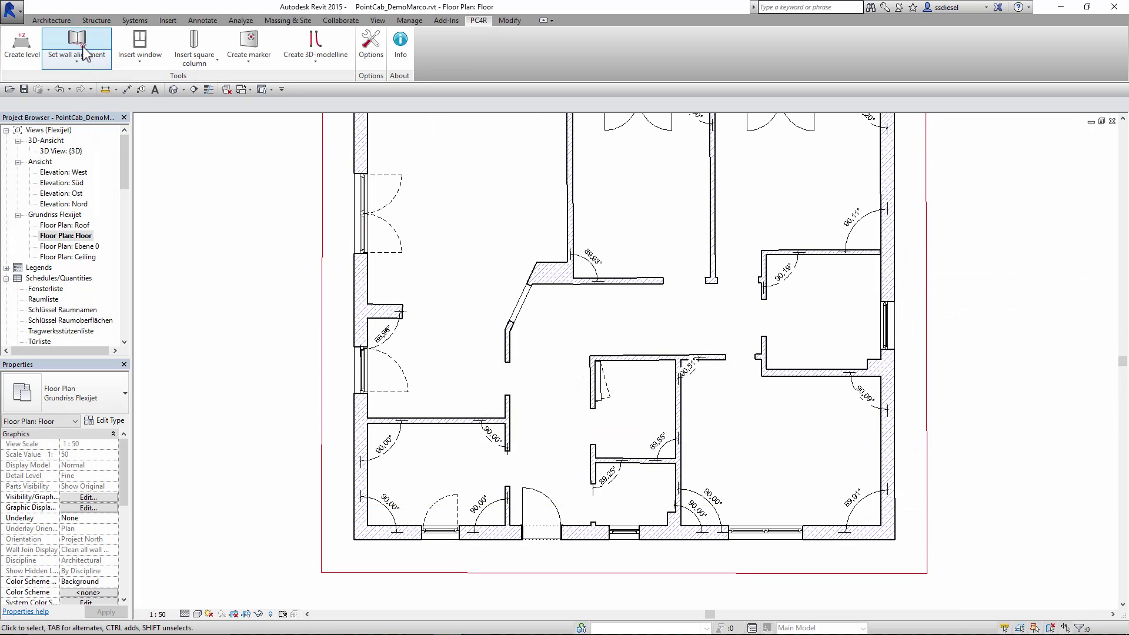
{"action": "left_click", "coordinate": [83, 52]}
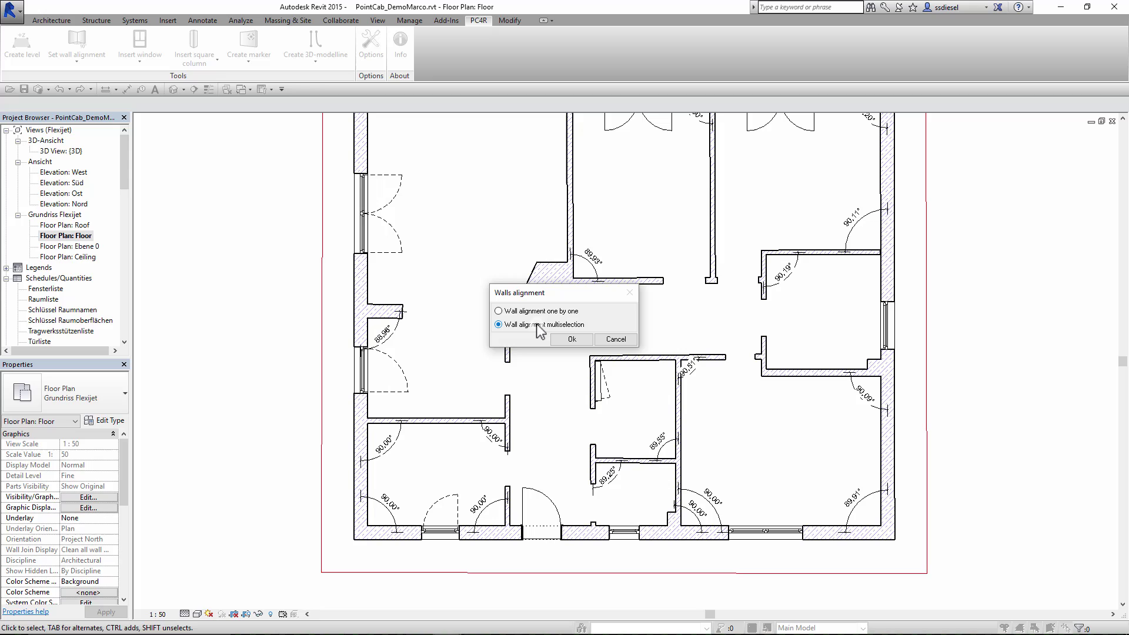
{"action": "left_click", "coordinate": [572, 340]}
{"action": "scroll", "coordinate": [595, 325], "scroll_direction": "down", "scroll_amount": 3}
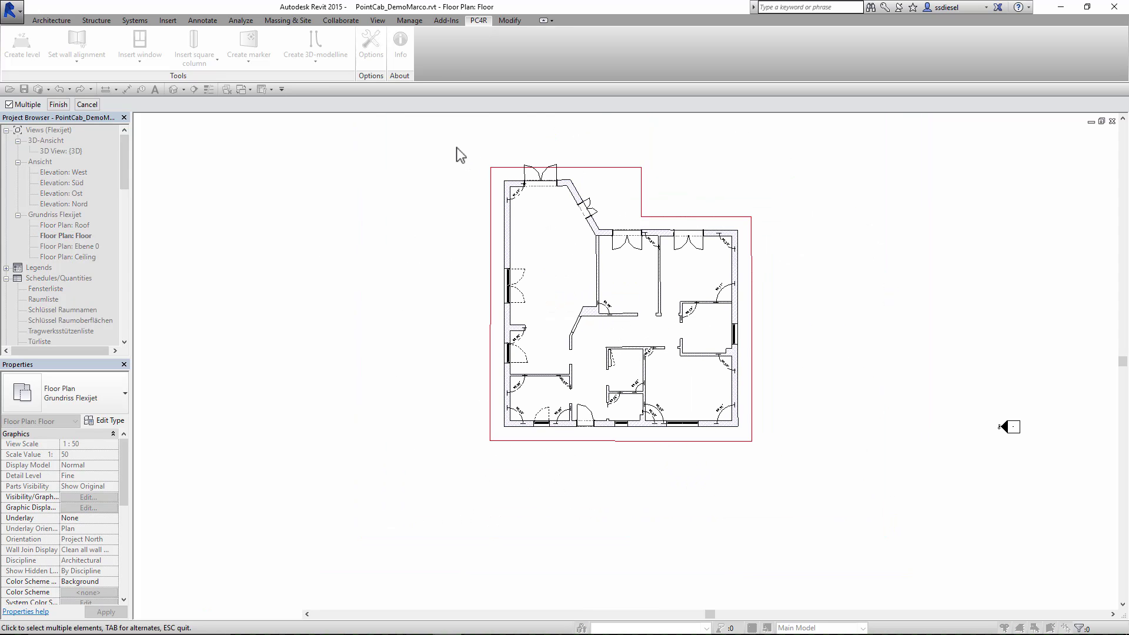
{"action": "left_click_drag", "start_coordinate": [457, 148], "coordinate": [819, 486]}
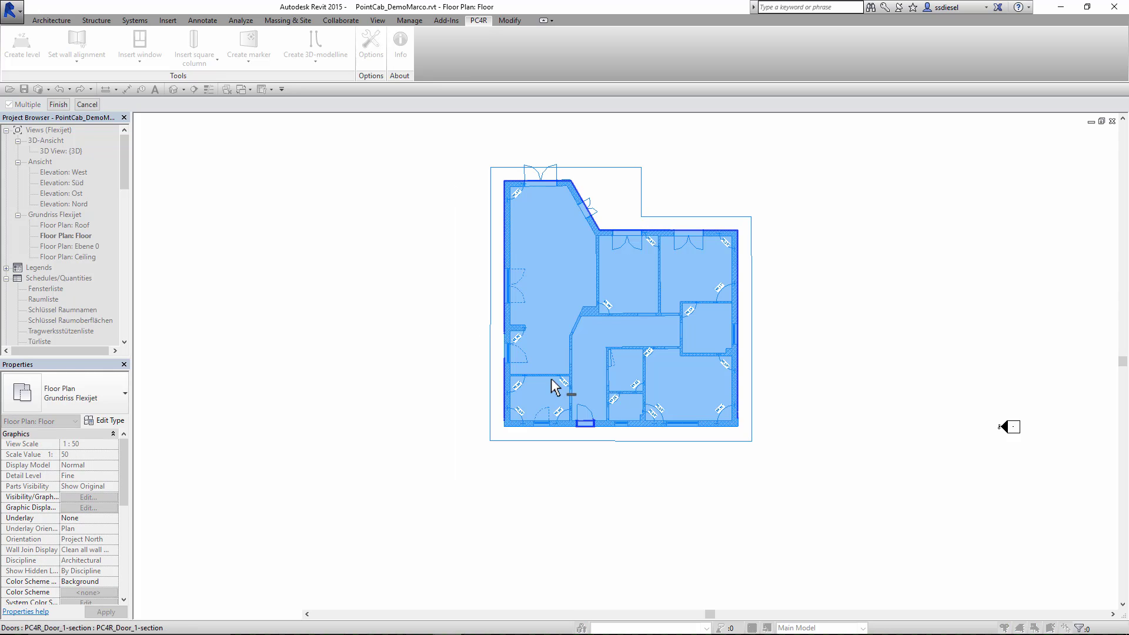
{"action": "left_click", "coordinate": [58, 105]}
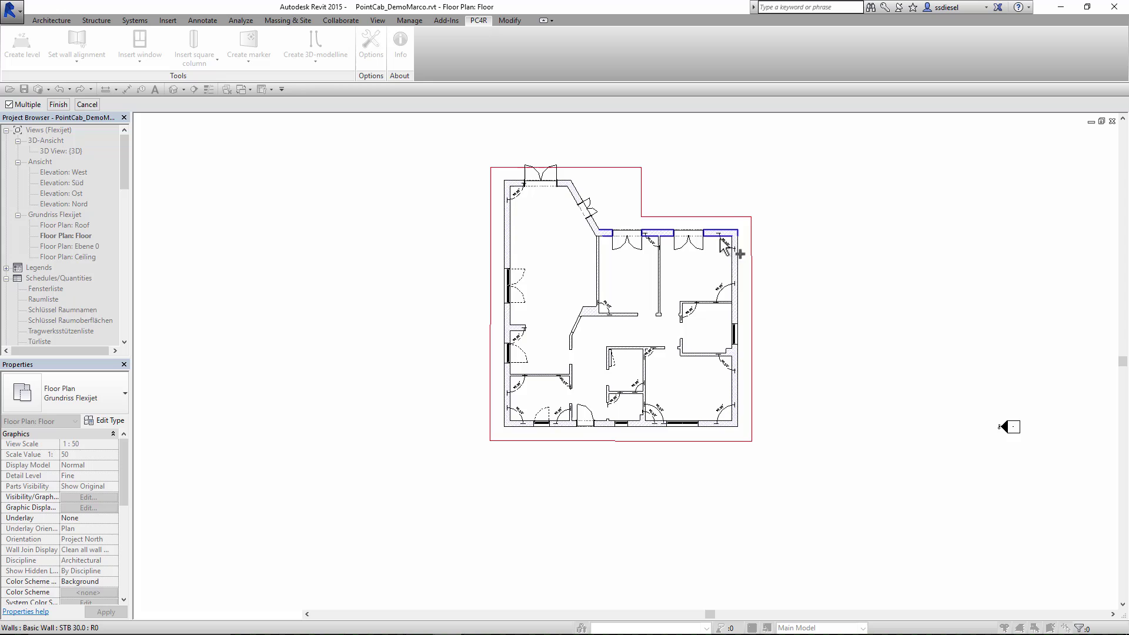
{"action": "scroll", "coordinate": [721, 239], "scroll_direction": "up", "scroll_amount": 3}
{"action": "scroll", "coordinate": [731, 277], "scroll_direction": "up", "scroll_amount": 2}
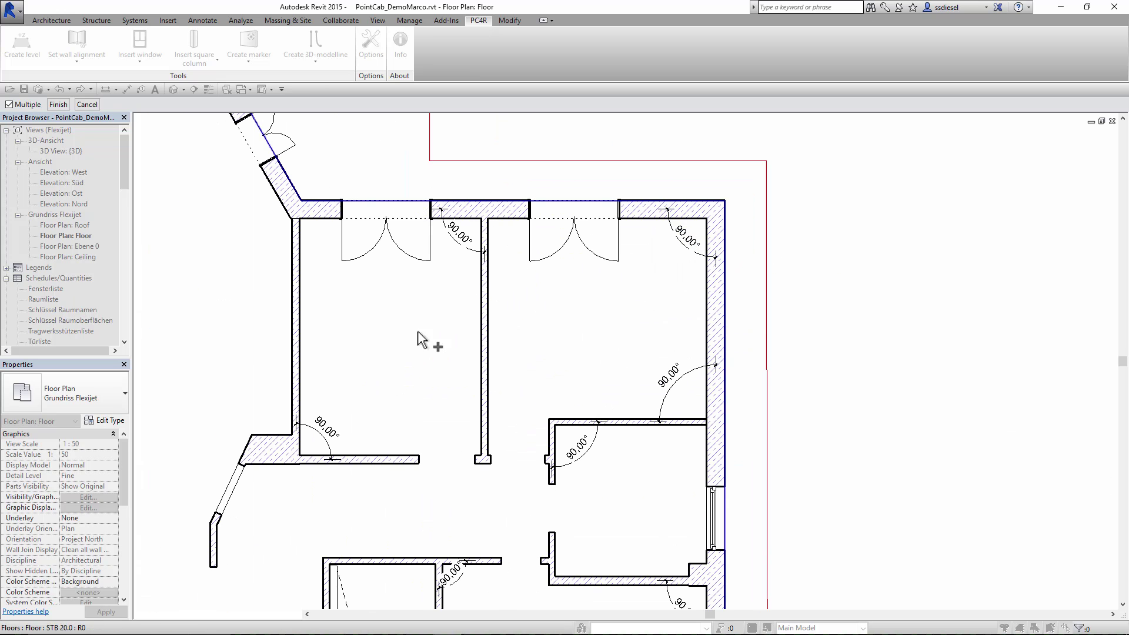
{"action": "middle_click_drag", "start_coordinate": [418, 338], "coordinate": [592, 229]}
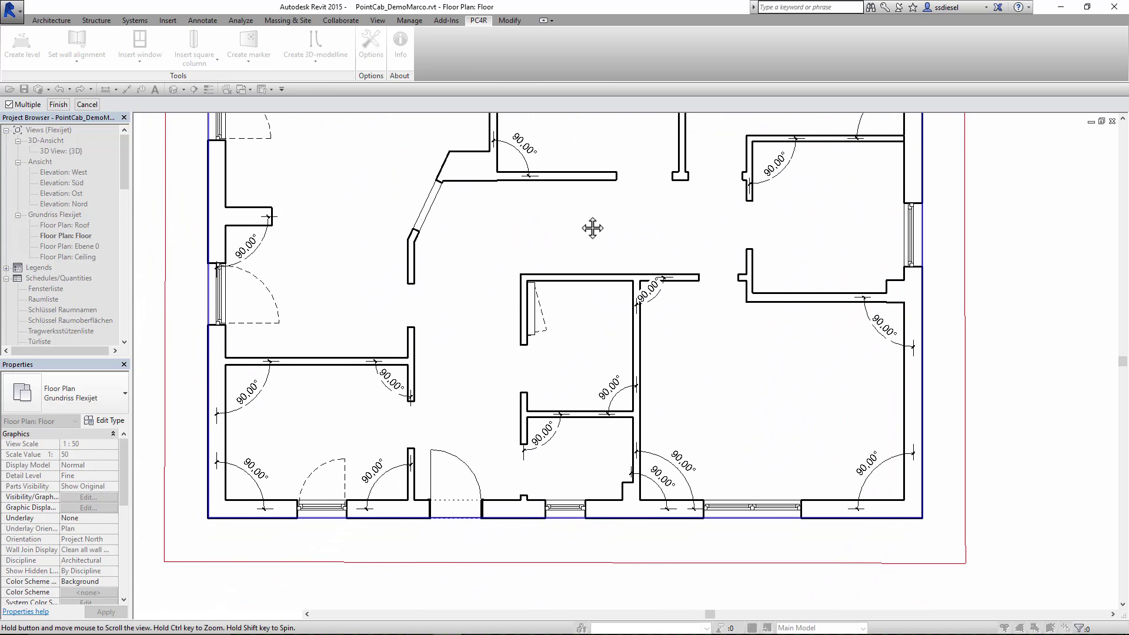